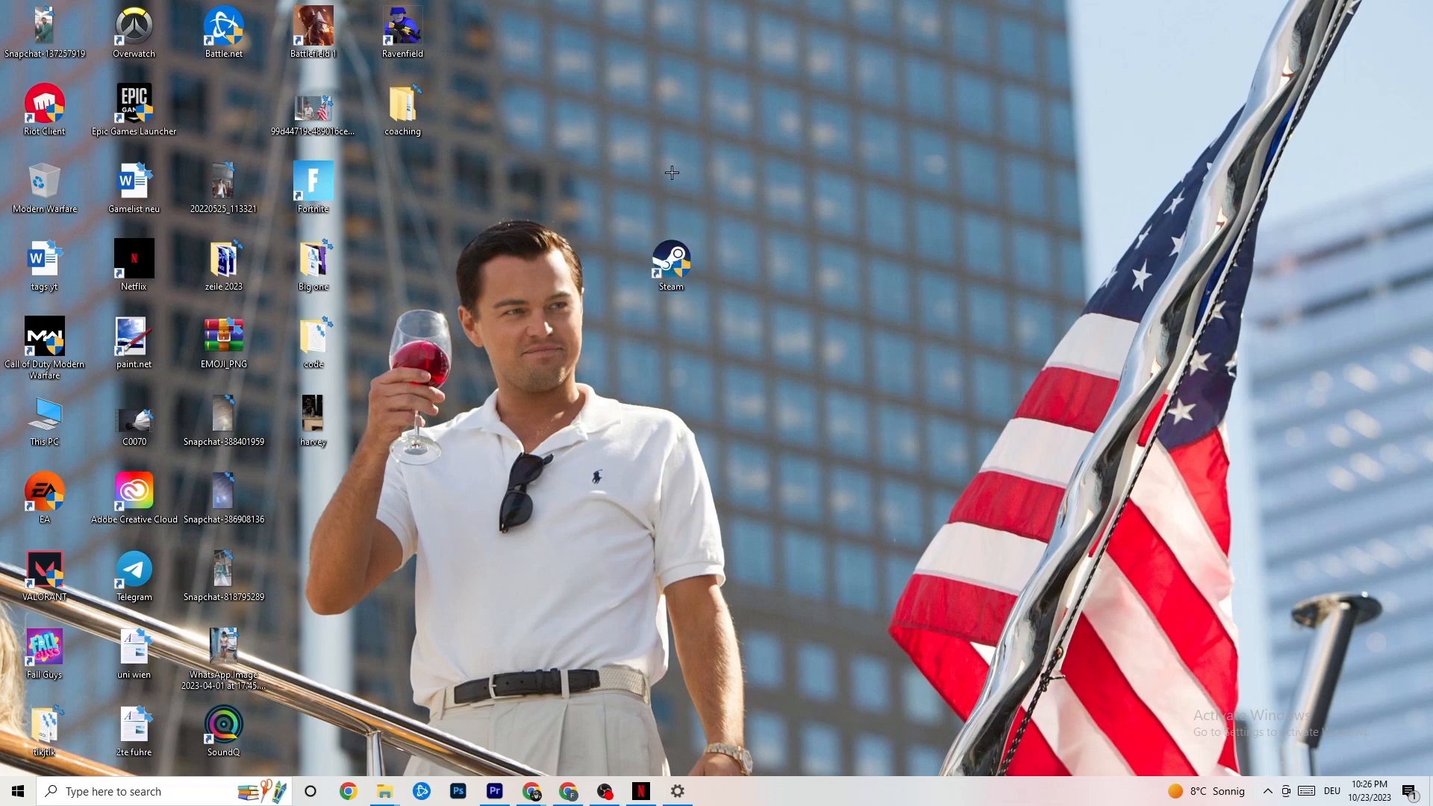
mouse_move(692, 245)
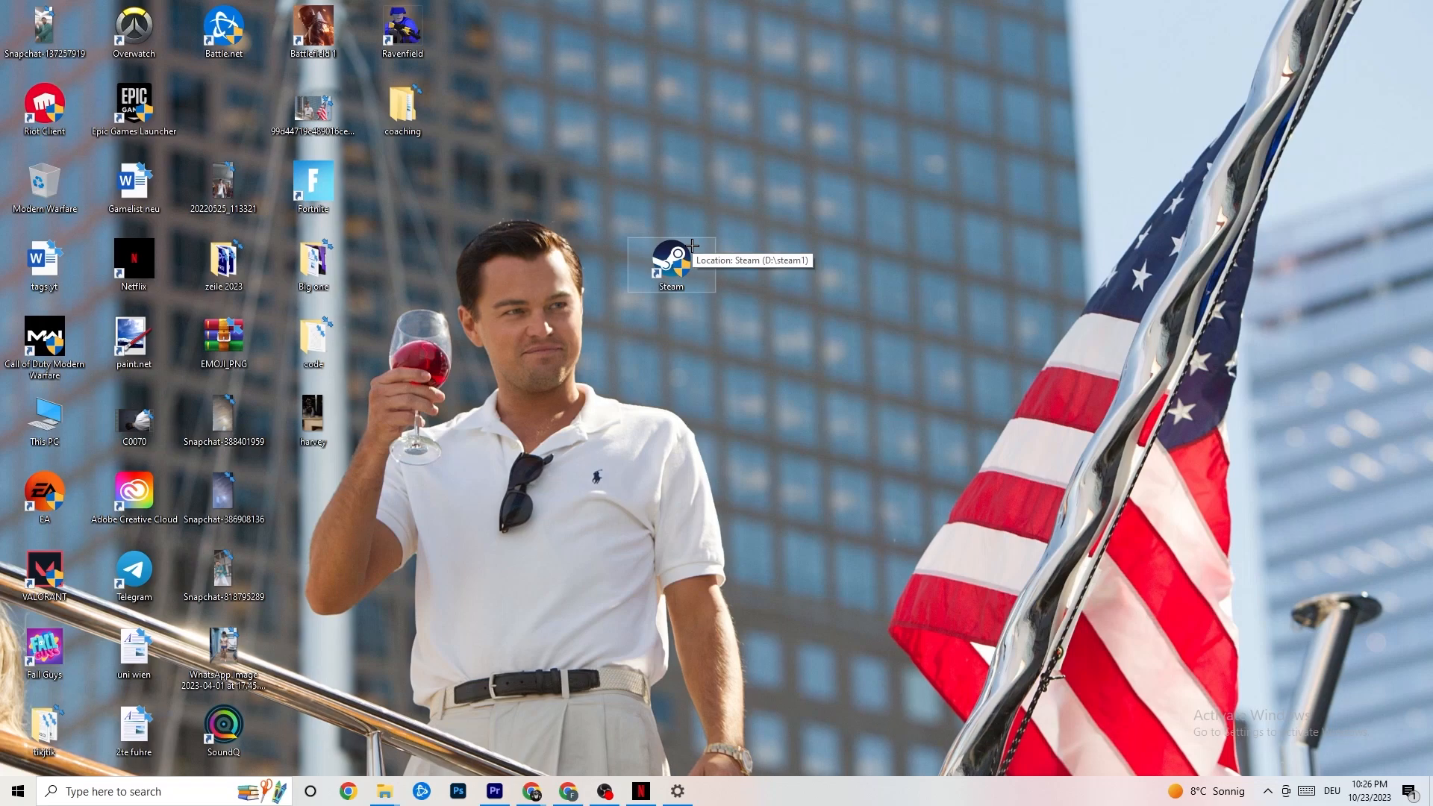
right_click(681, 253)
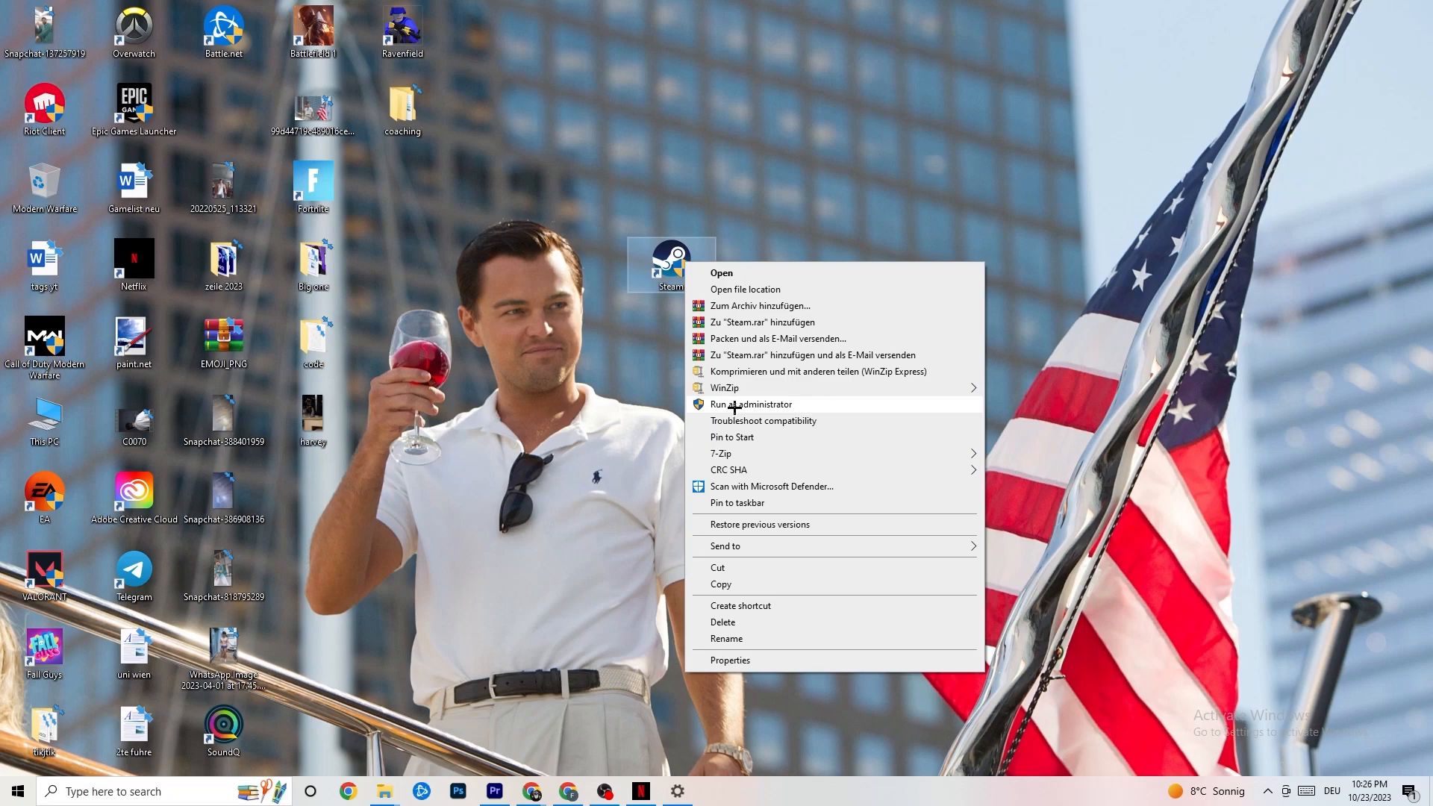
click(636, 398)
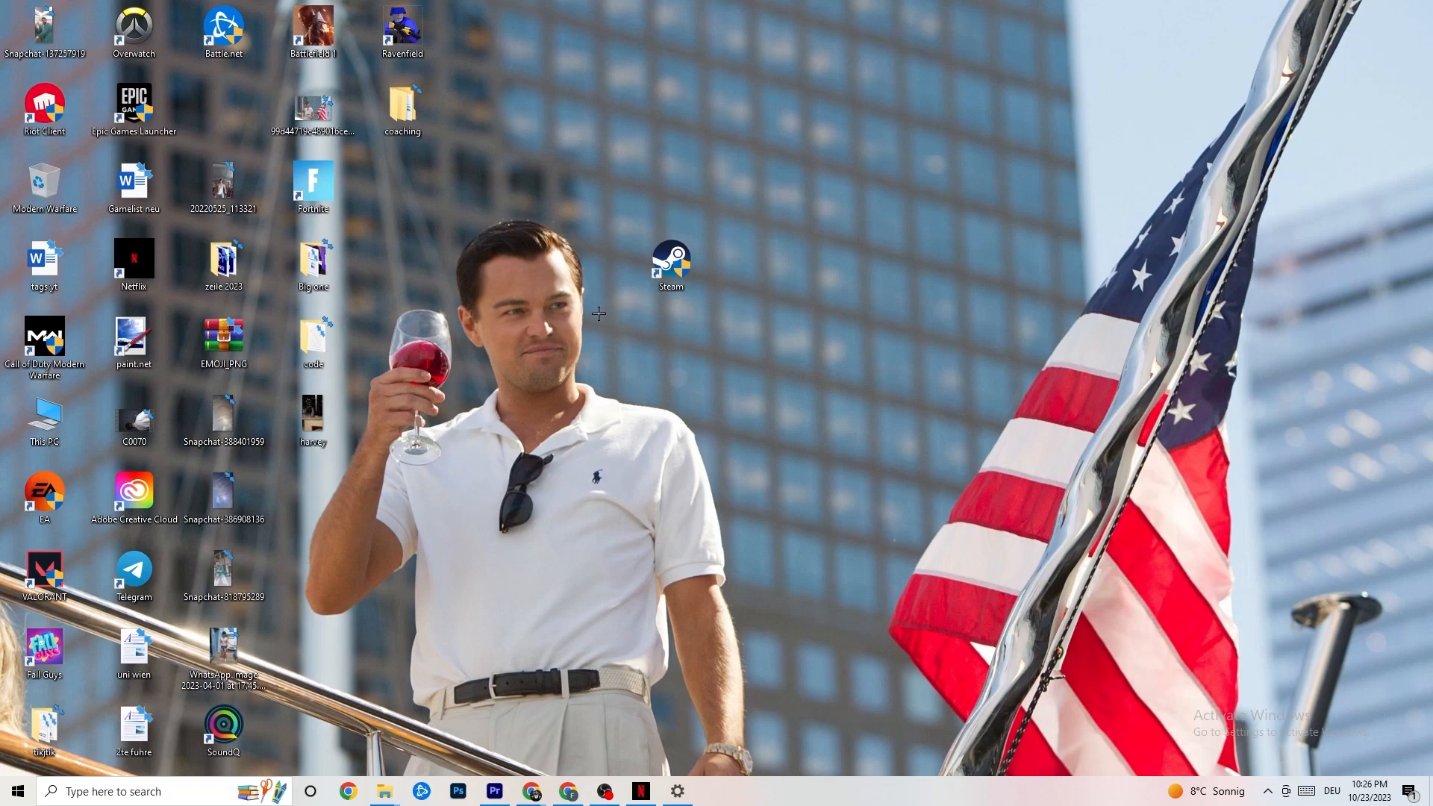
Open the Steam shortcut's properties and set compatibility mode to Windows 8, then confirm the dialog.
right_click(668, 266)
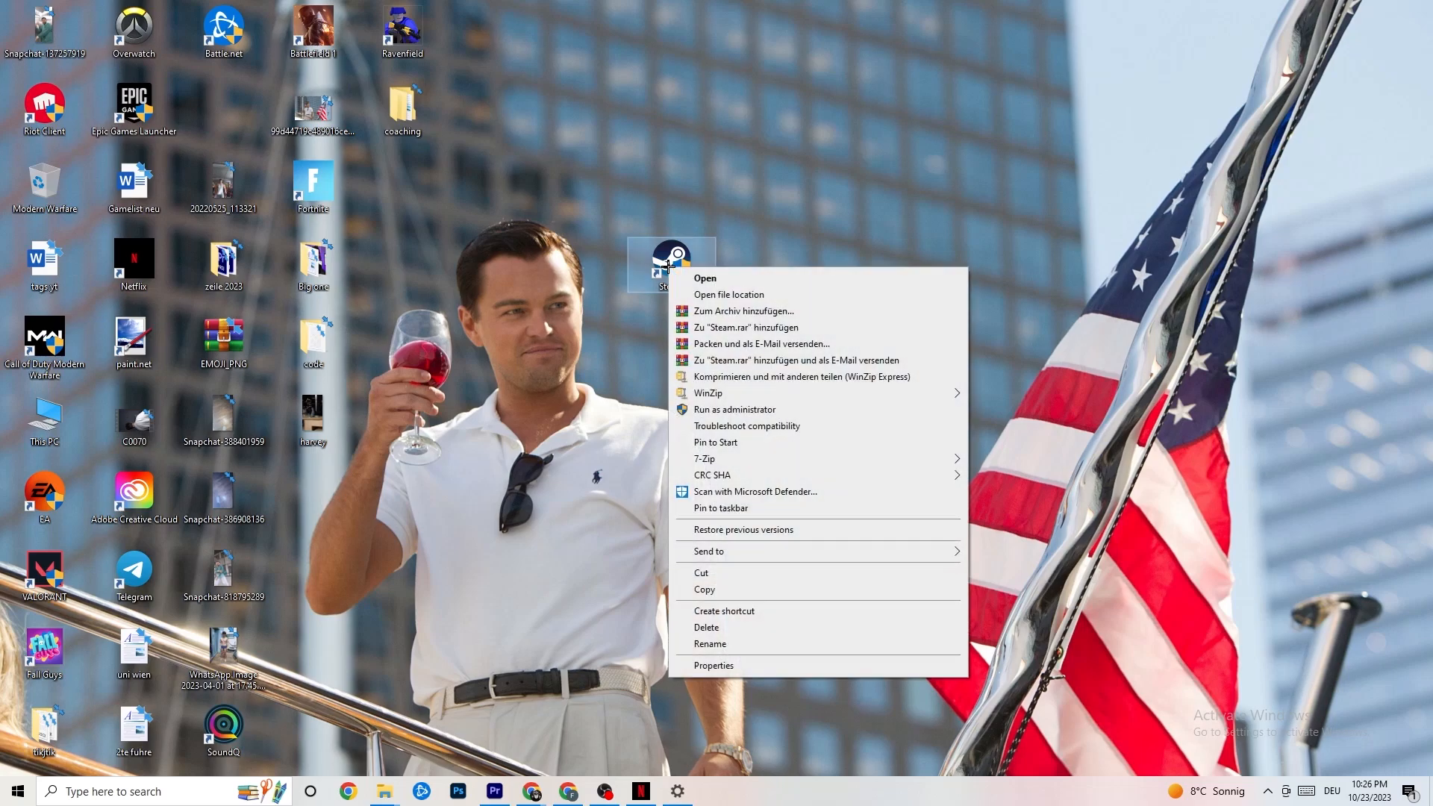
click(745, 666)
drag(776, 278, 701, 167)
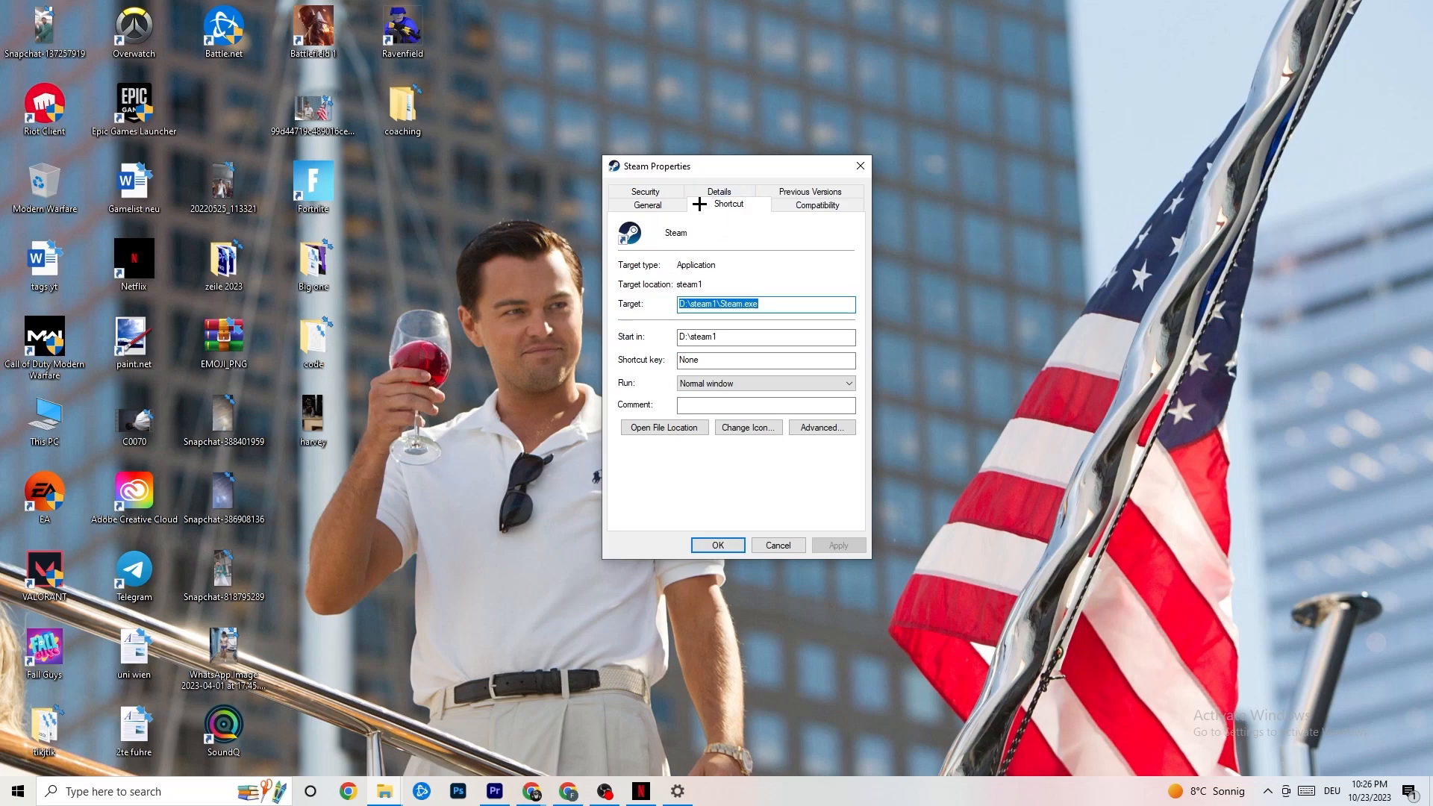
click(777, 202)
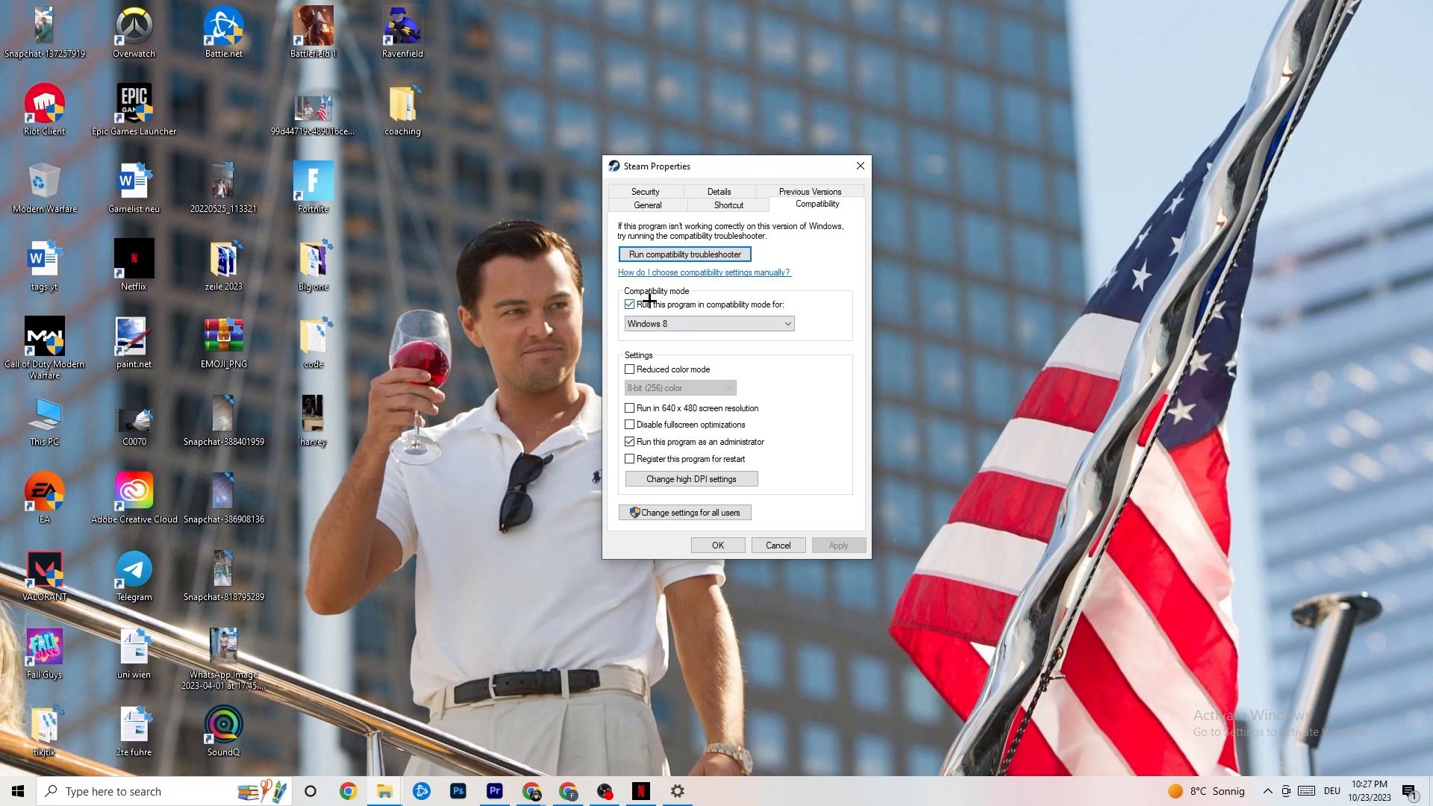
click(629, 305)
click(695, 322)
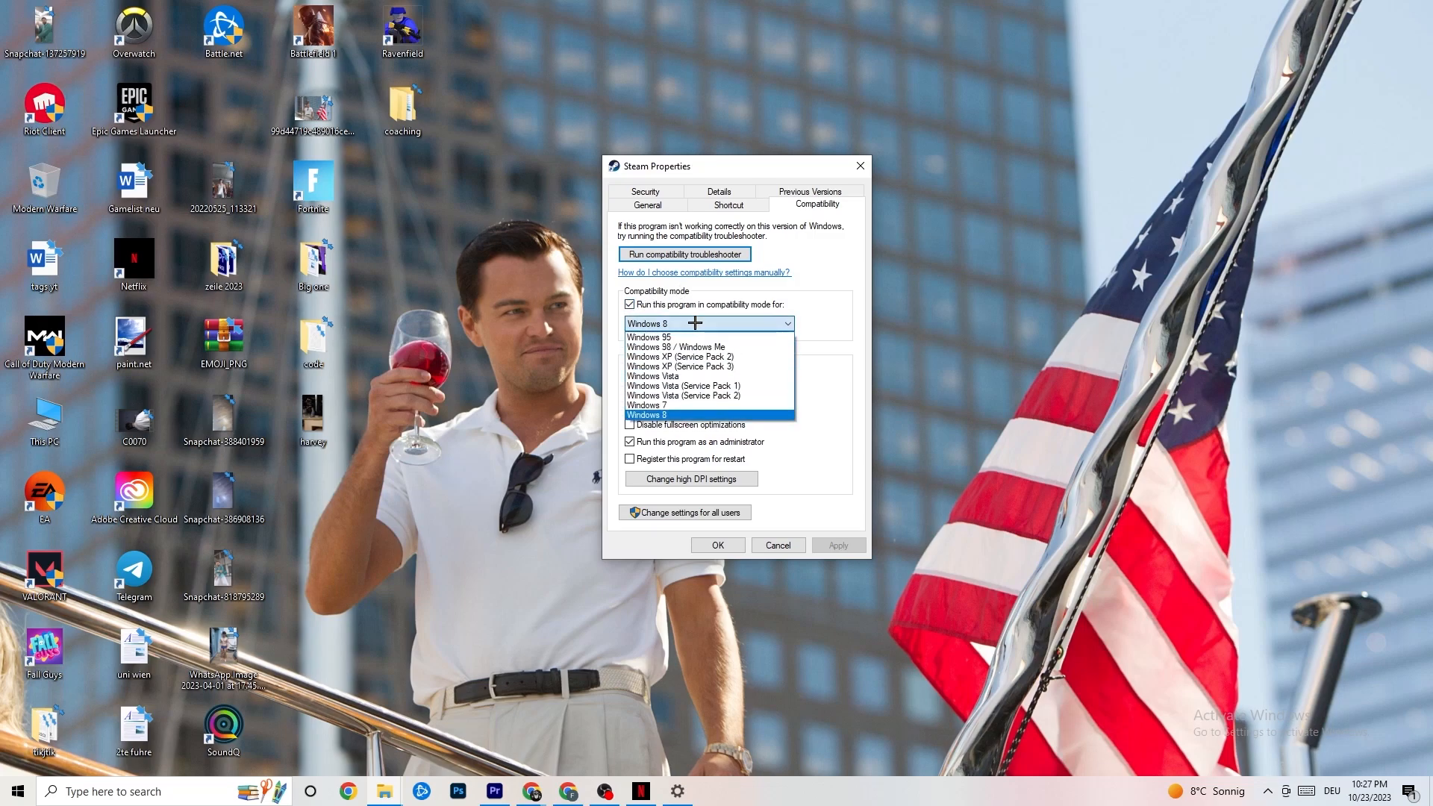
click(813, 347)
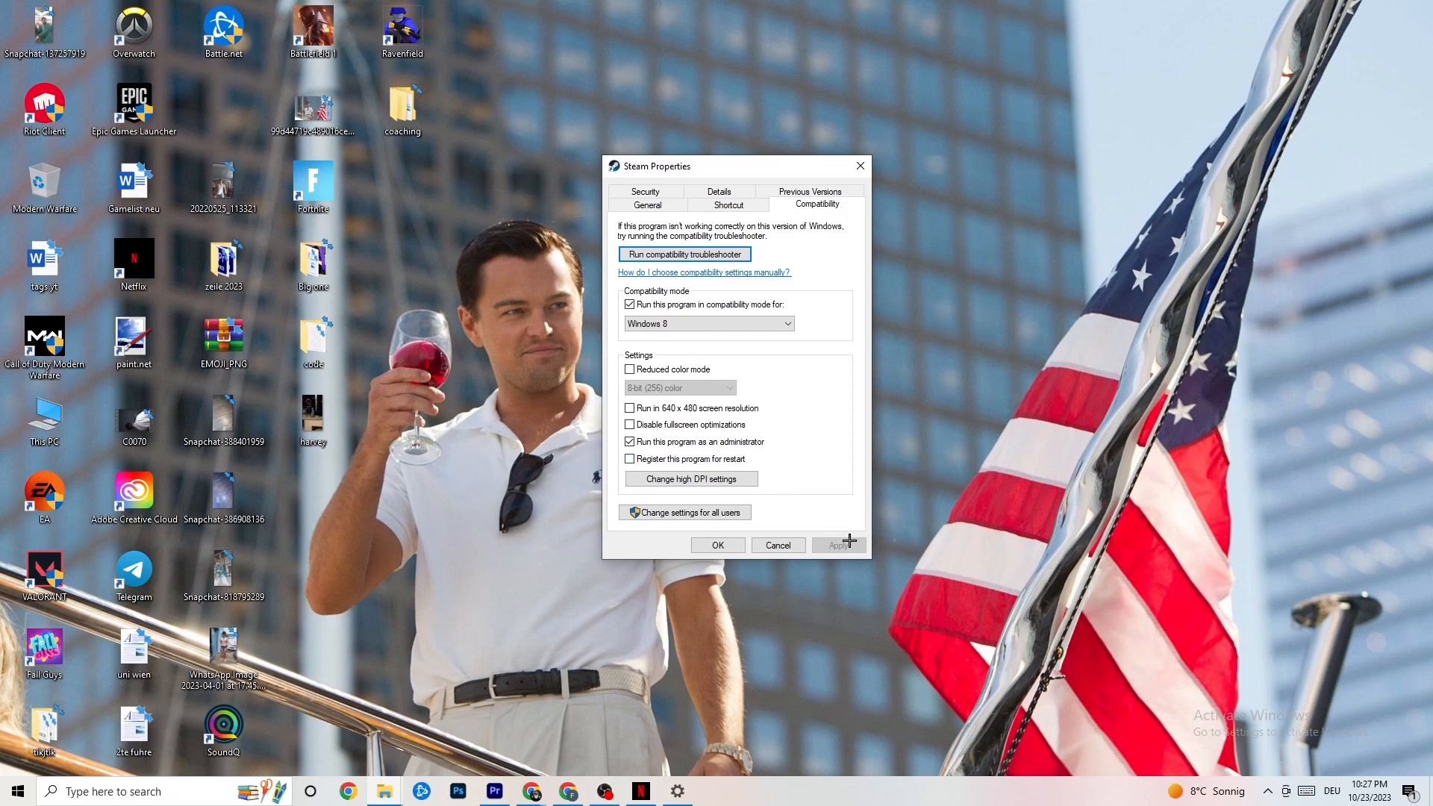
click(718, 547)
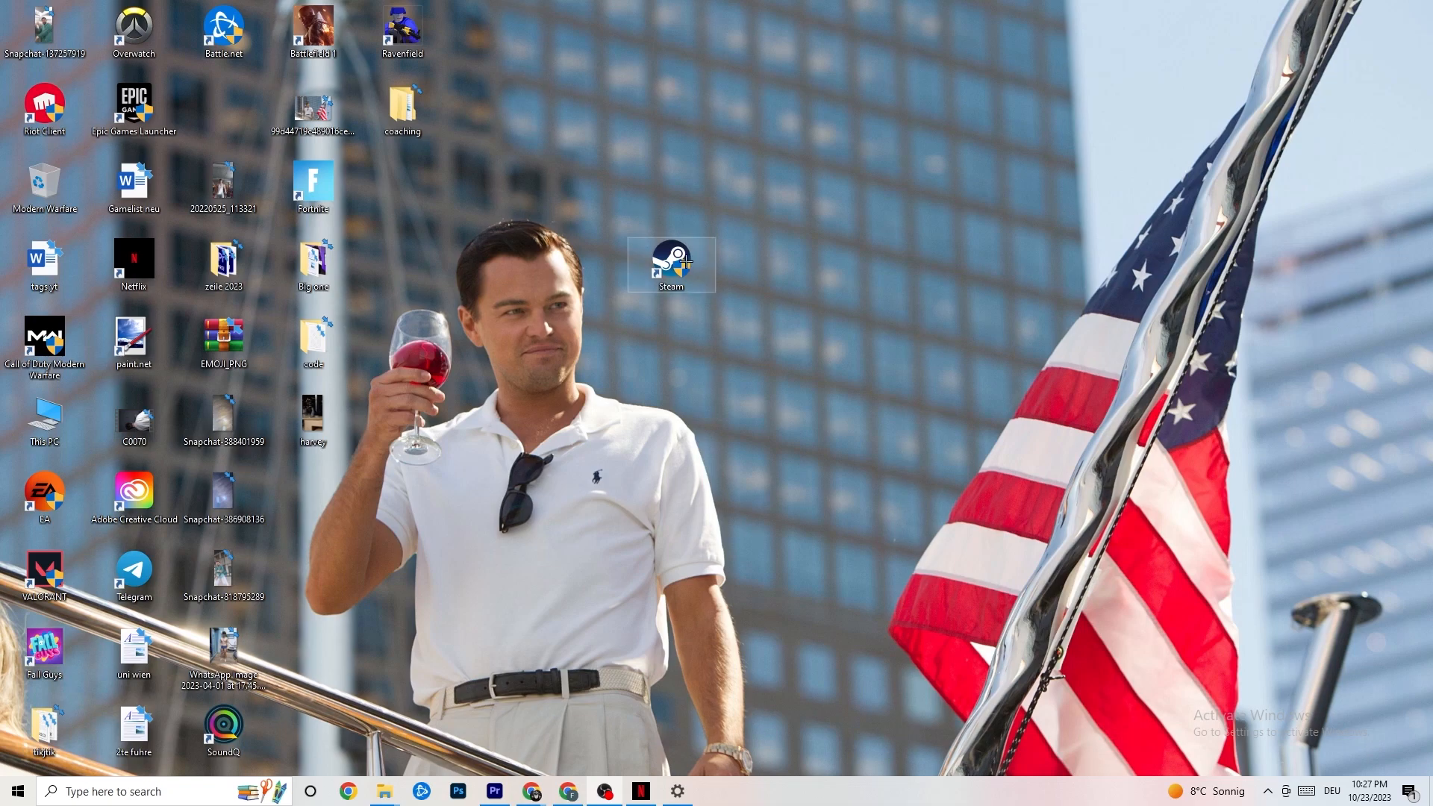
click(2, 803)
click(531, 672)
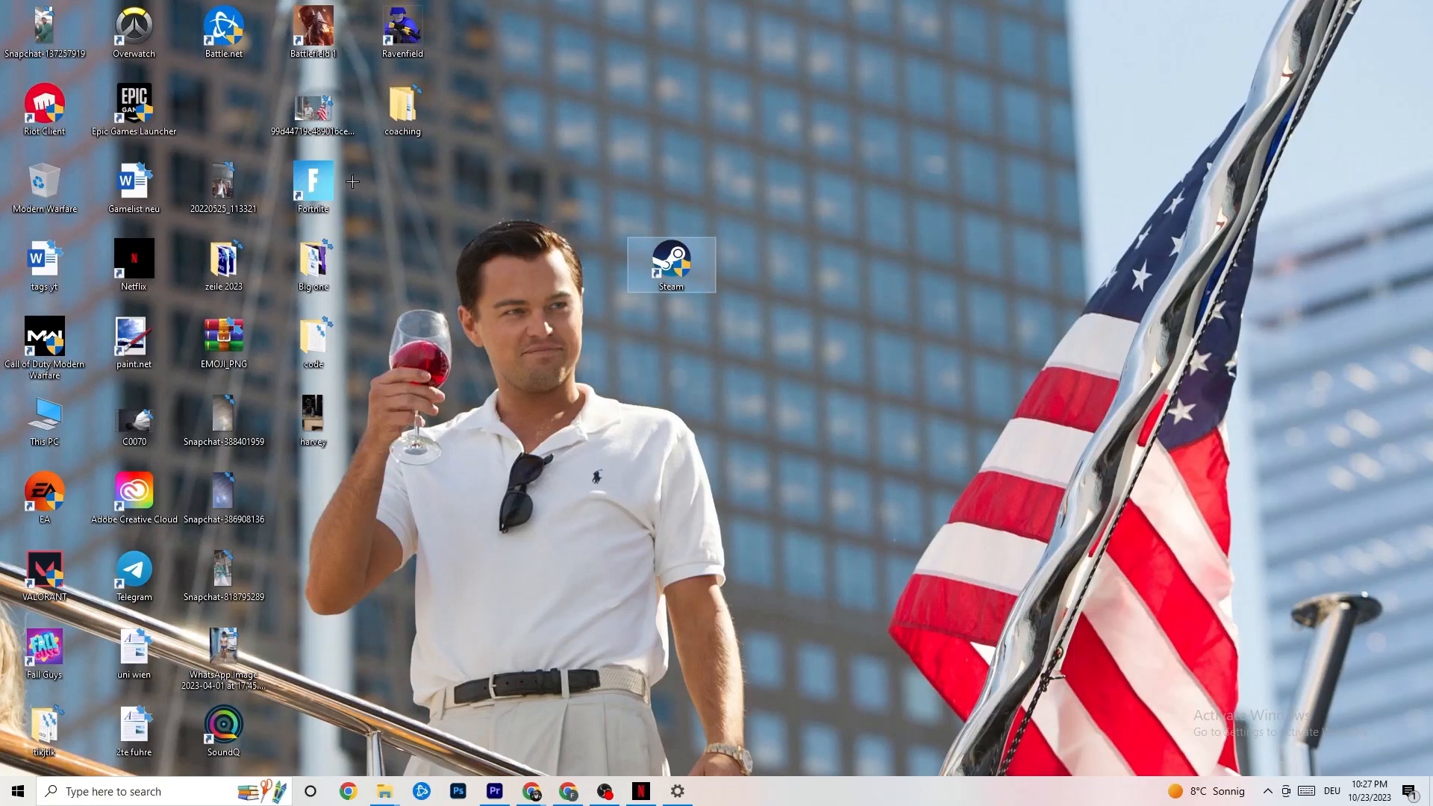
right_click(657, 270)
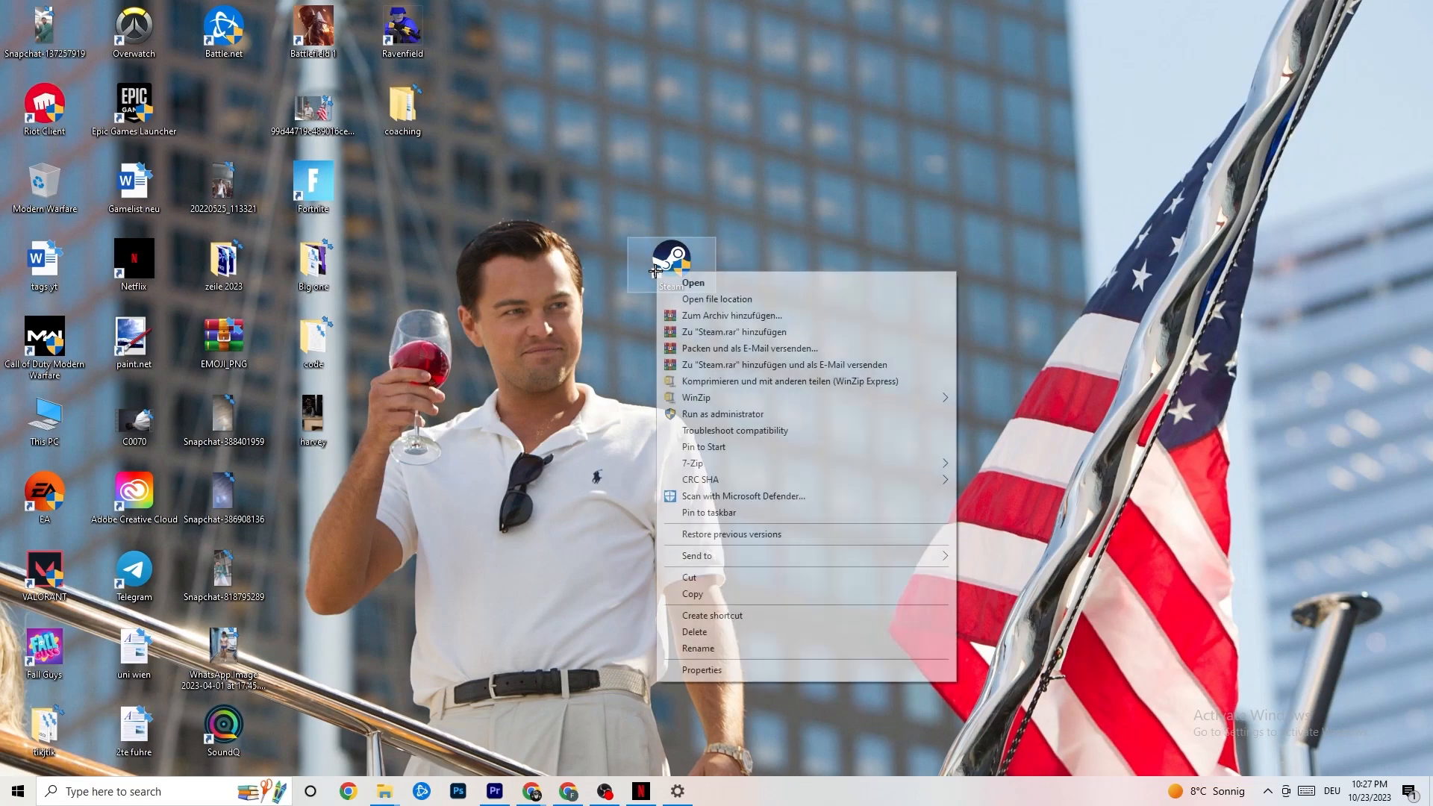
click(579, 355)
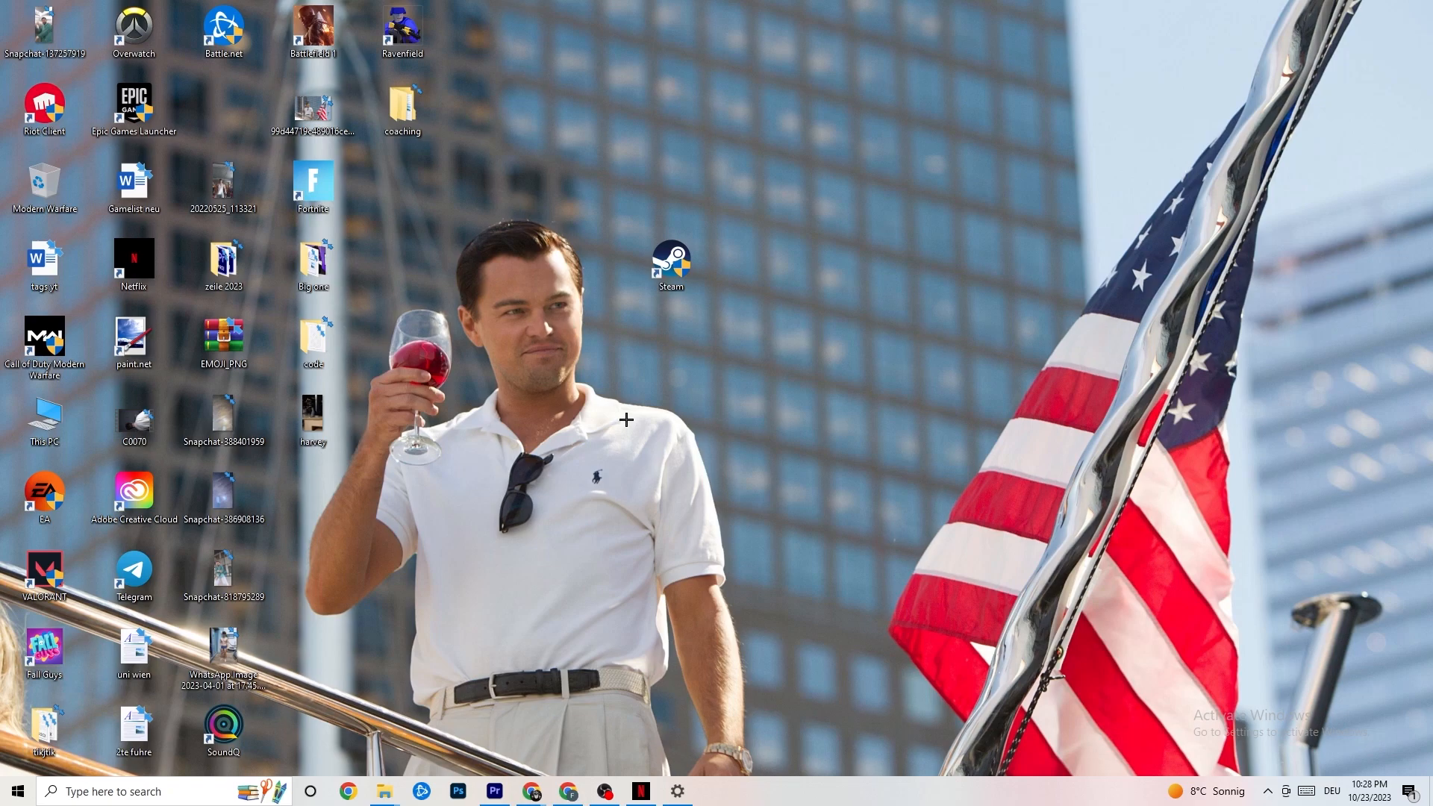
Open Task Manager from the taskbar and maximize its window.
right_click(795, 800)
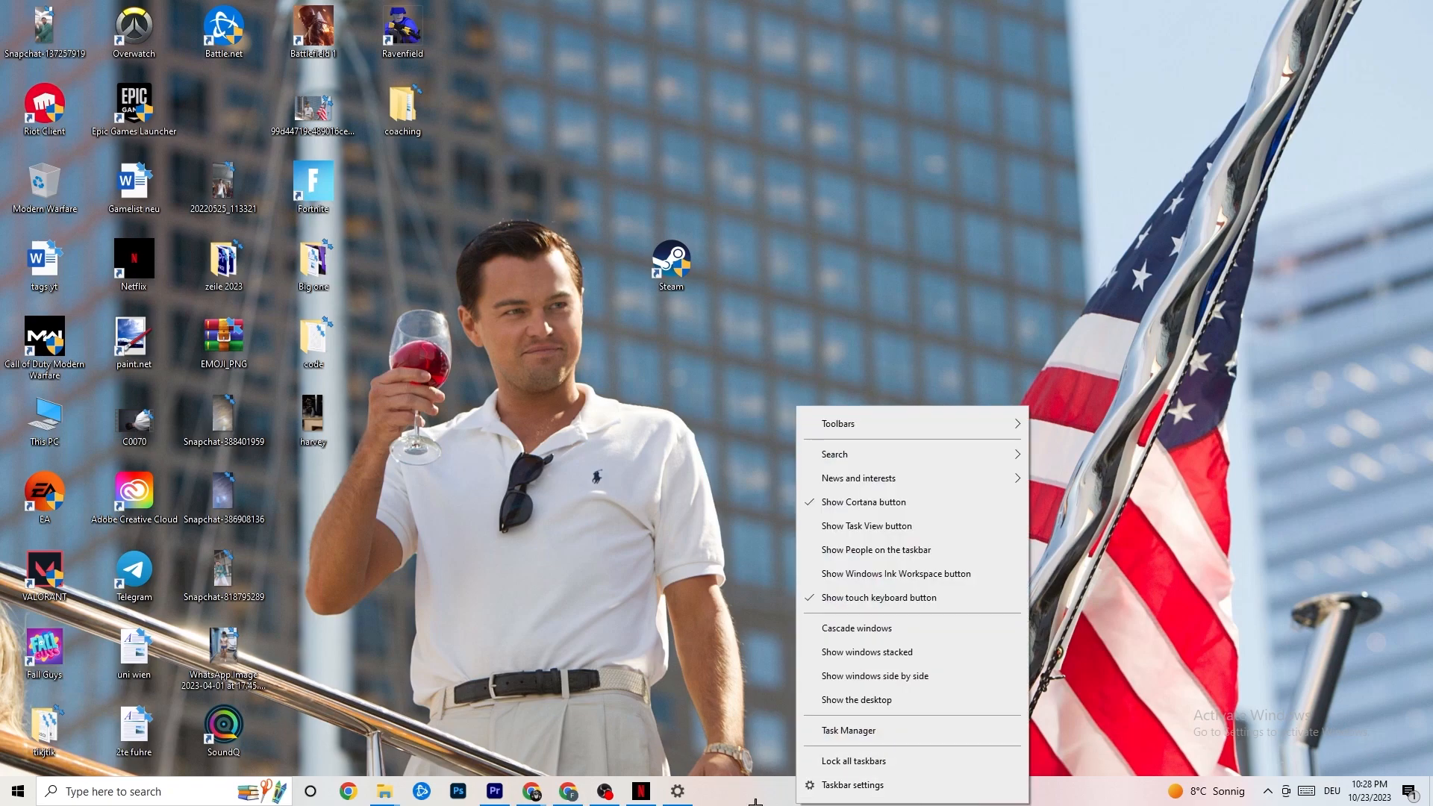
click(852, 730)
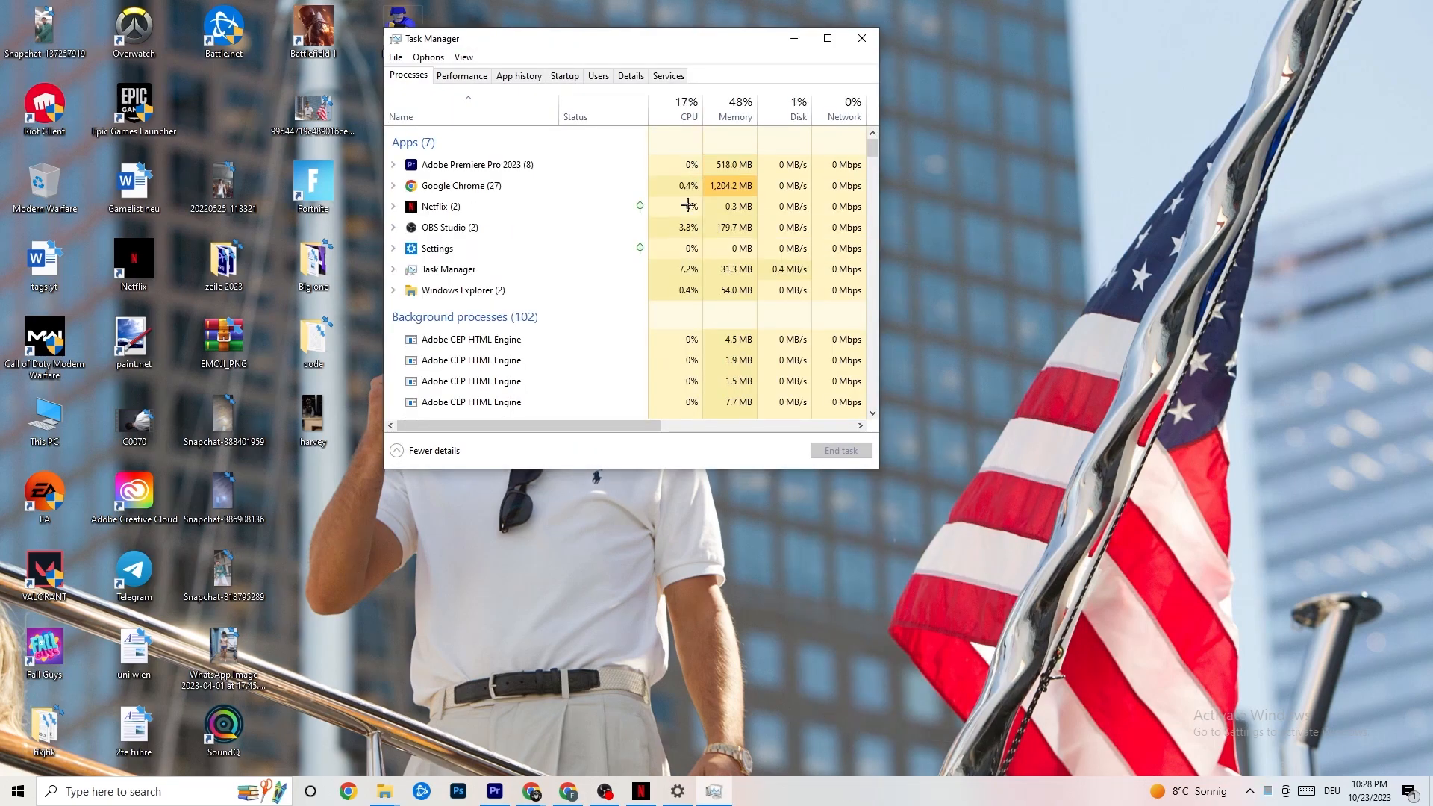
click(827, 38)
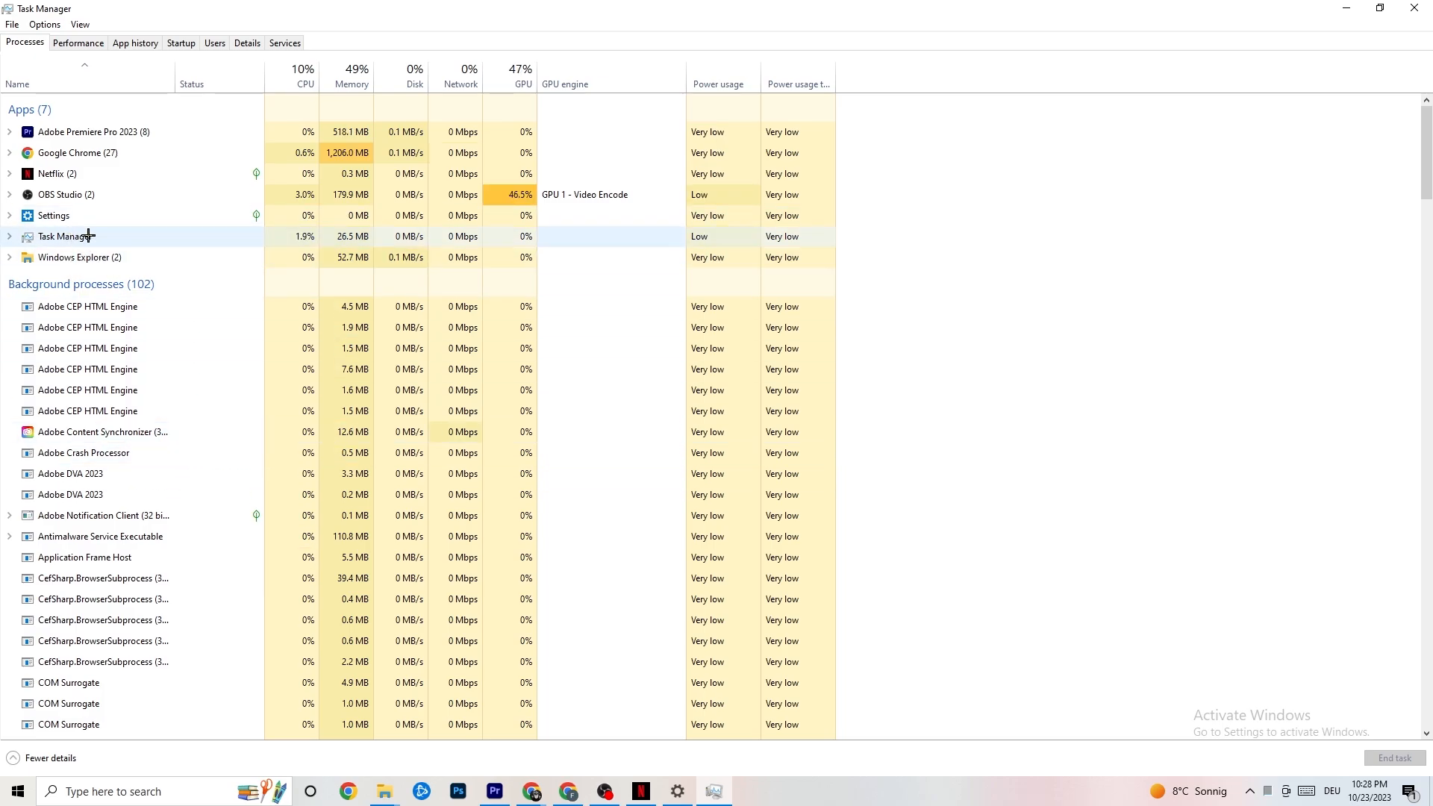
Examine the process options for Google Chrome and the priority levels available for the Adobe Premiere Pro process.
right_click(103, 153)
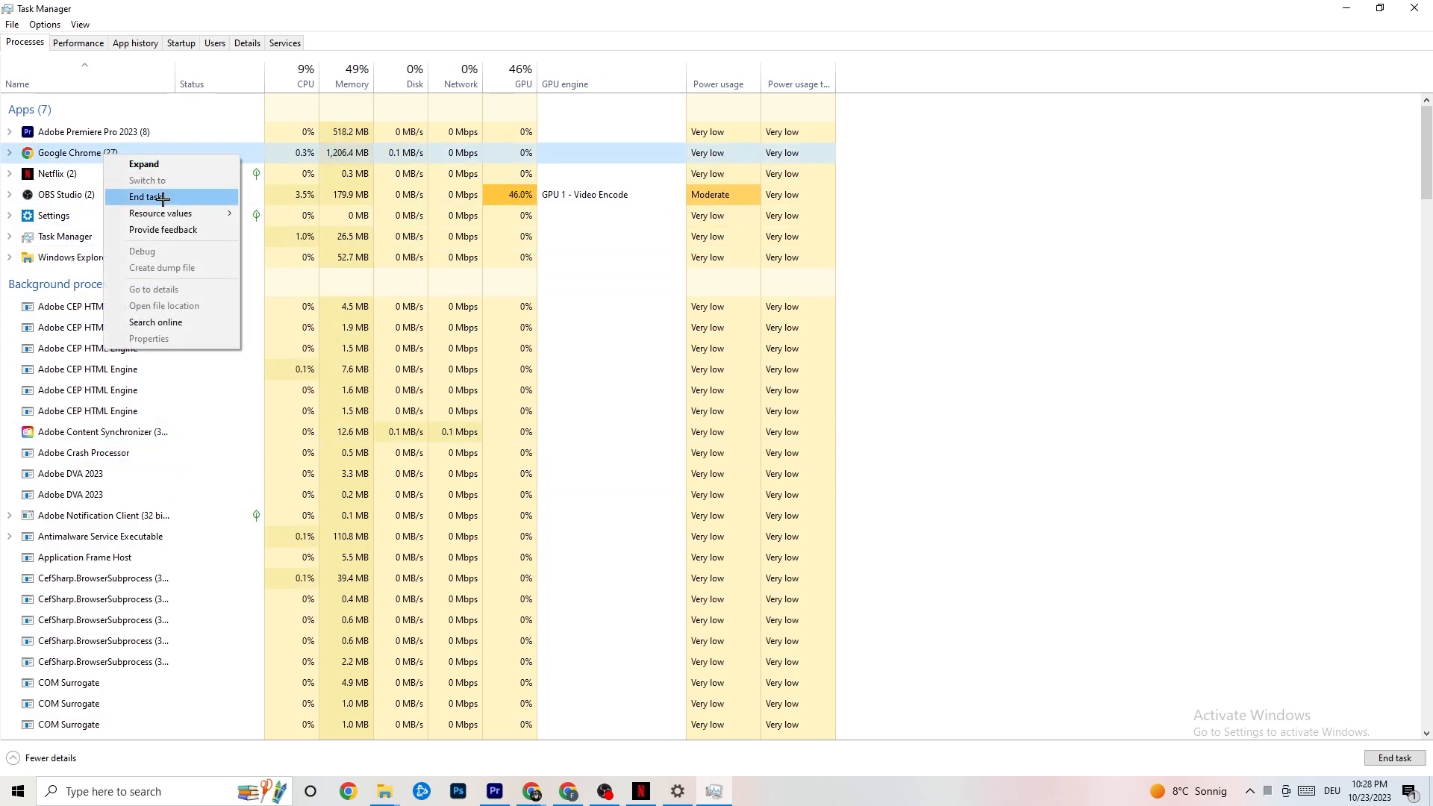
click(1020, 180)
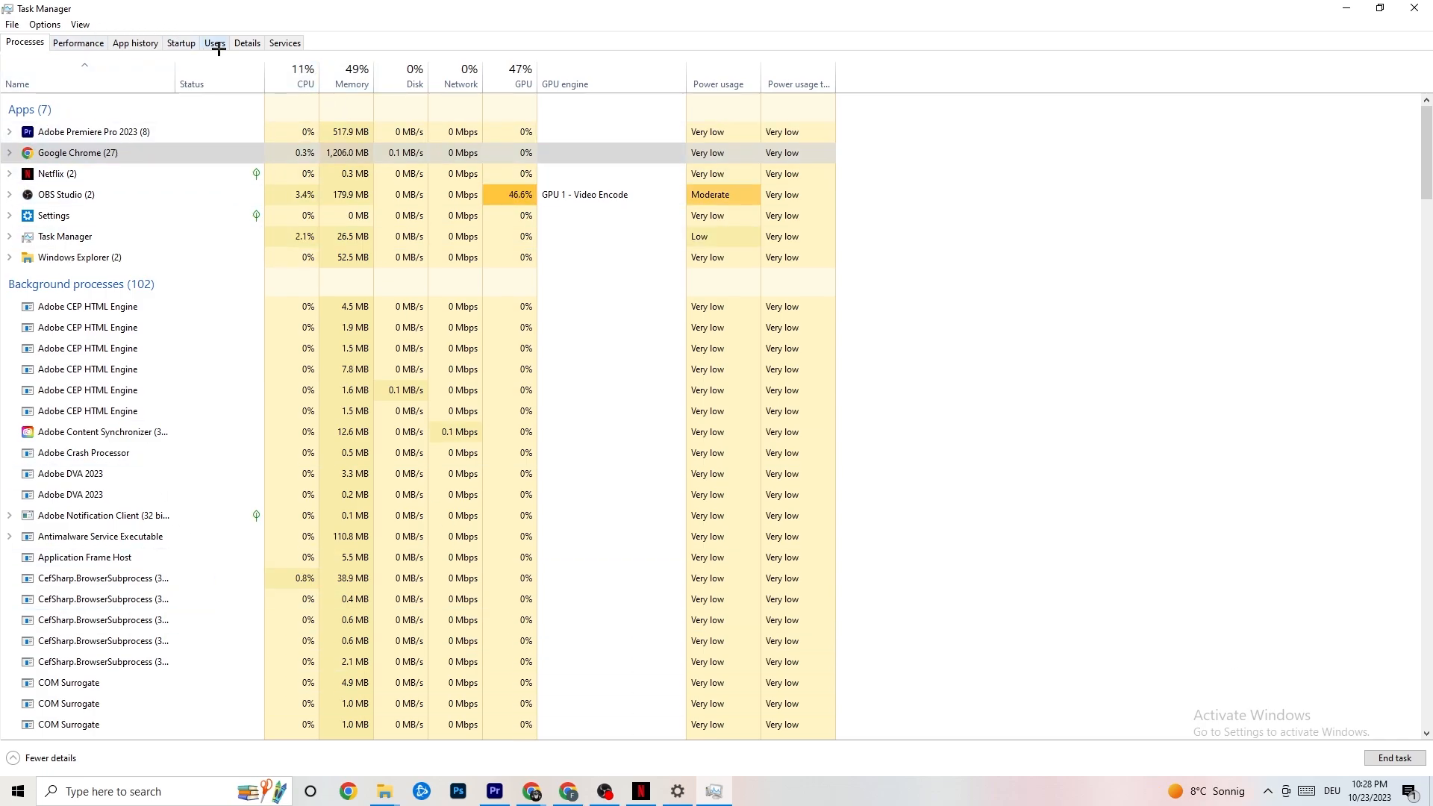
click(247, 42)
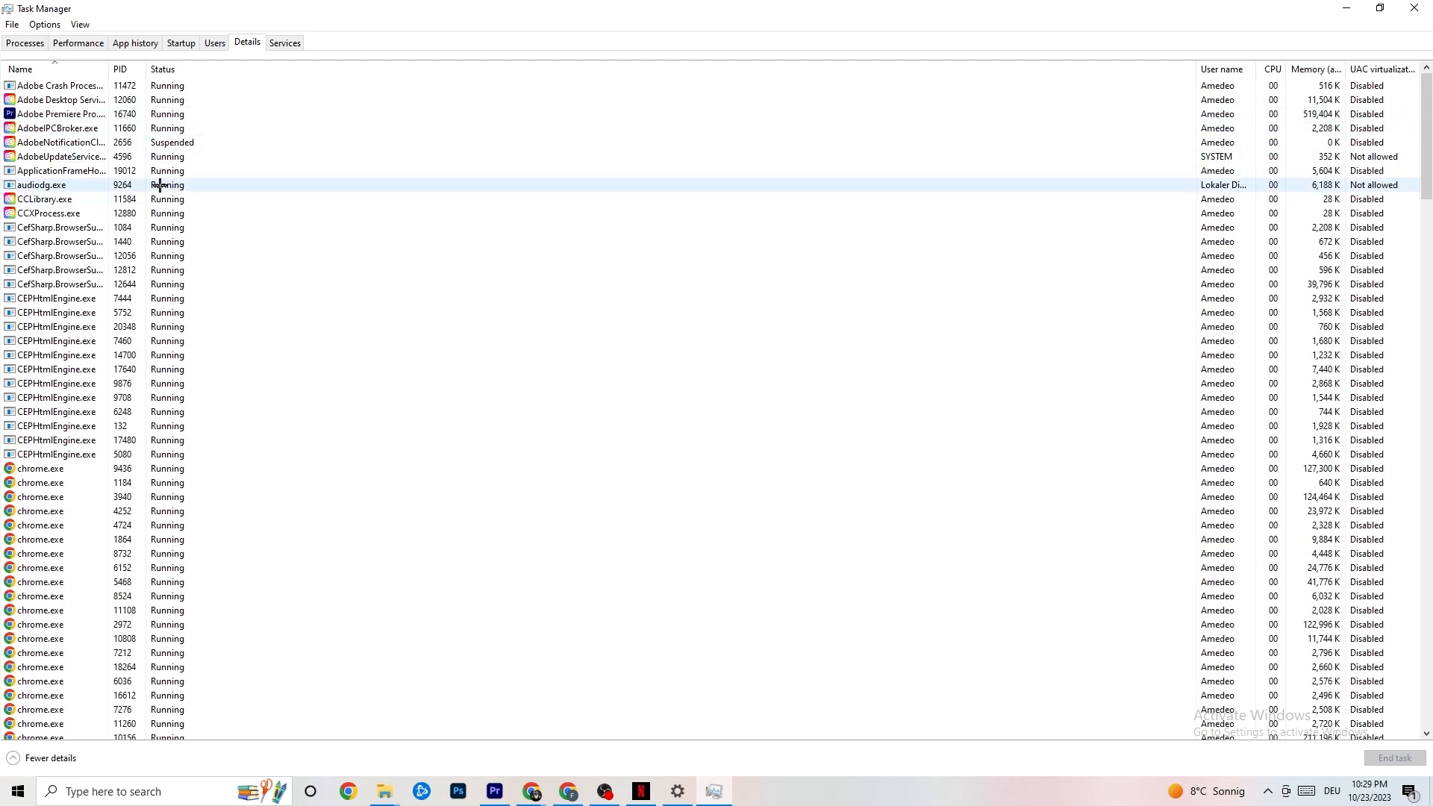
right_click(77, 118)
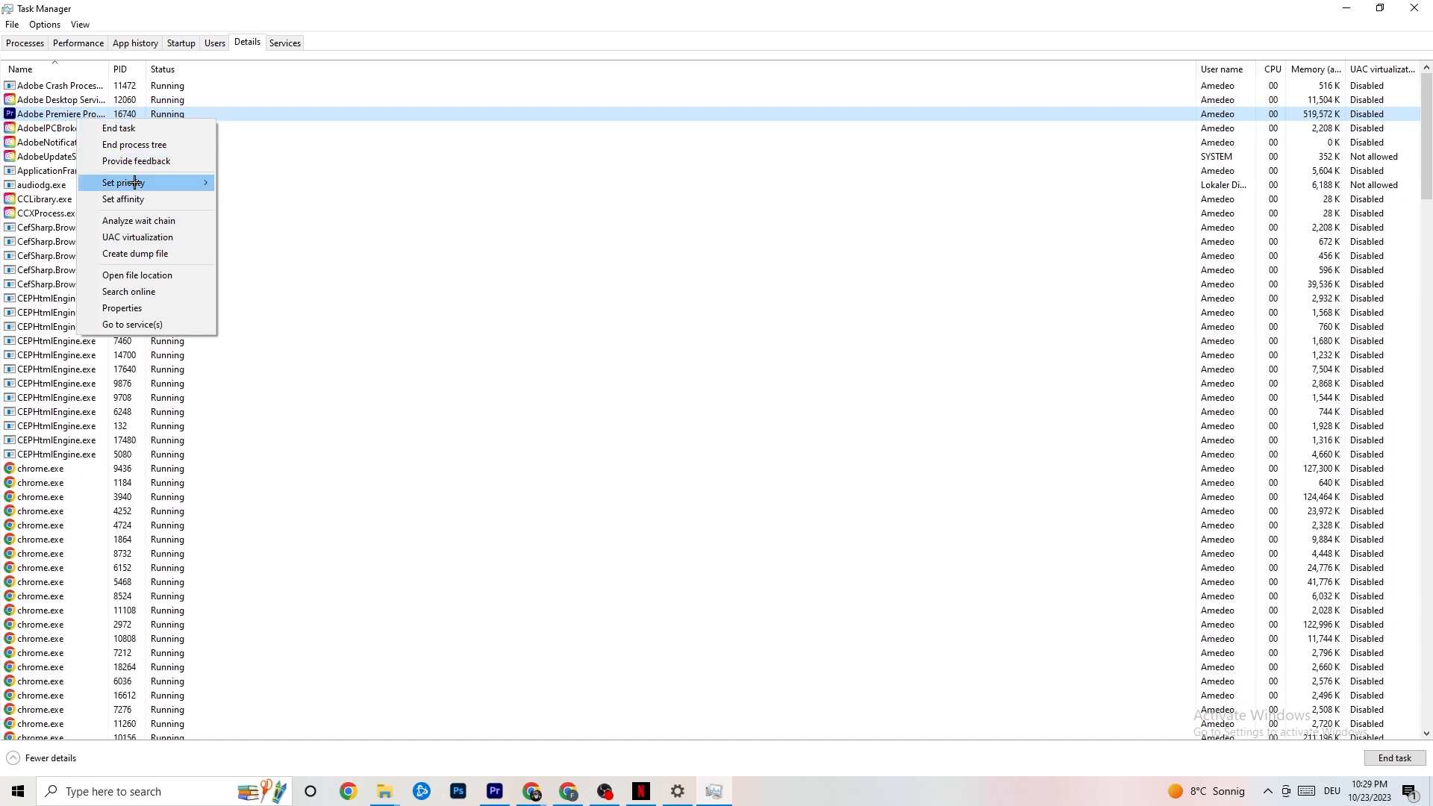
mouse_move(135, 183)
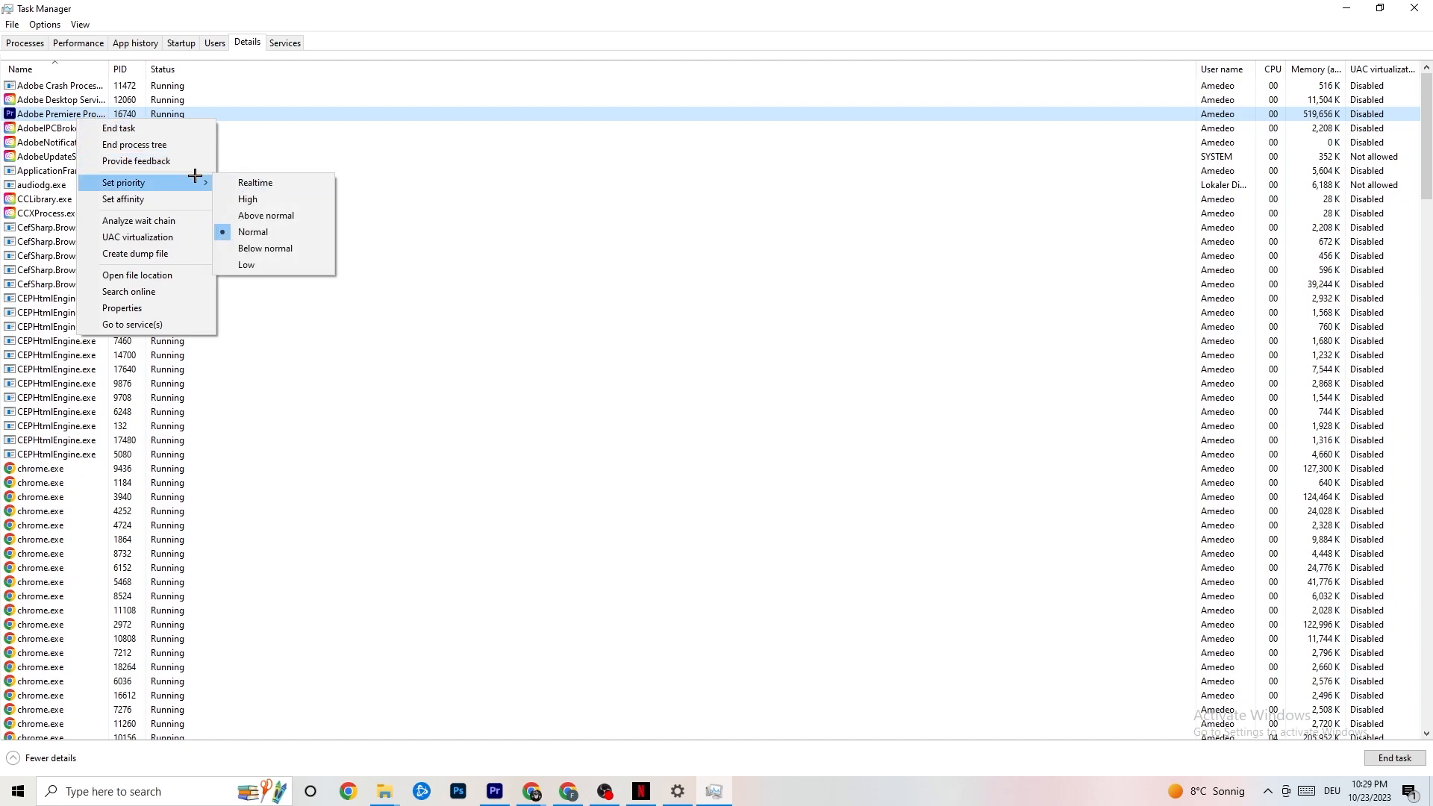
mouse_move(198, 176)
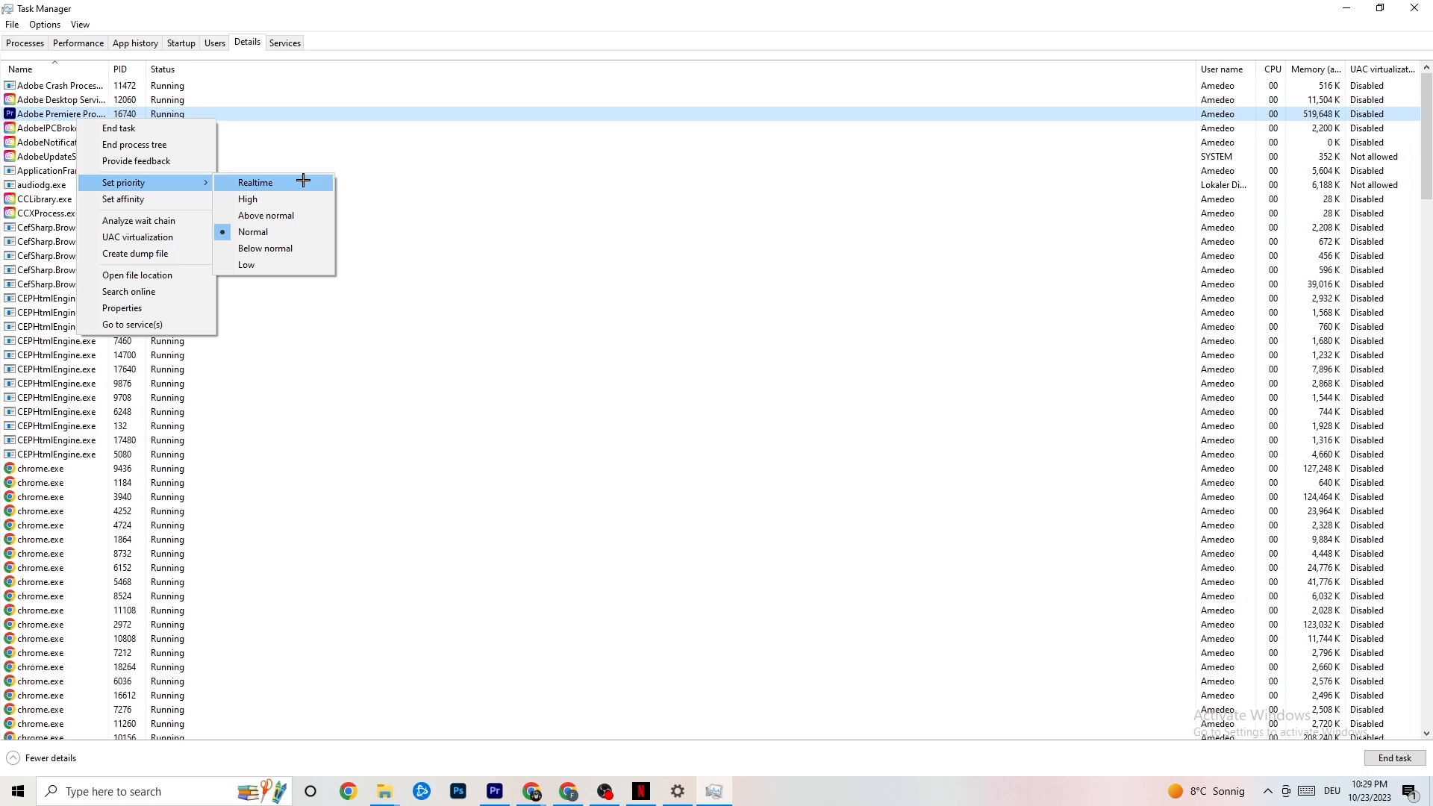
click(388, 157)
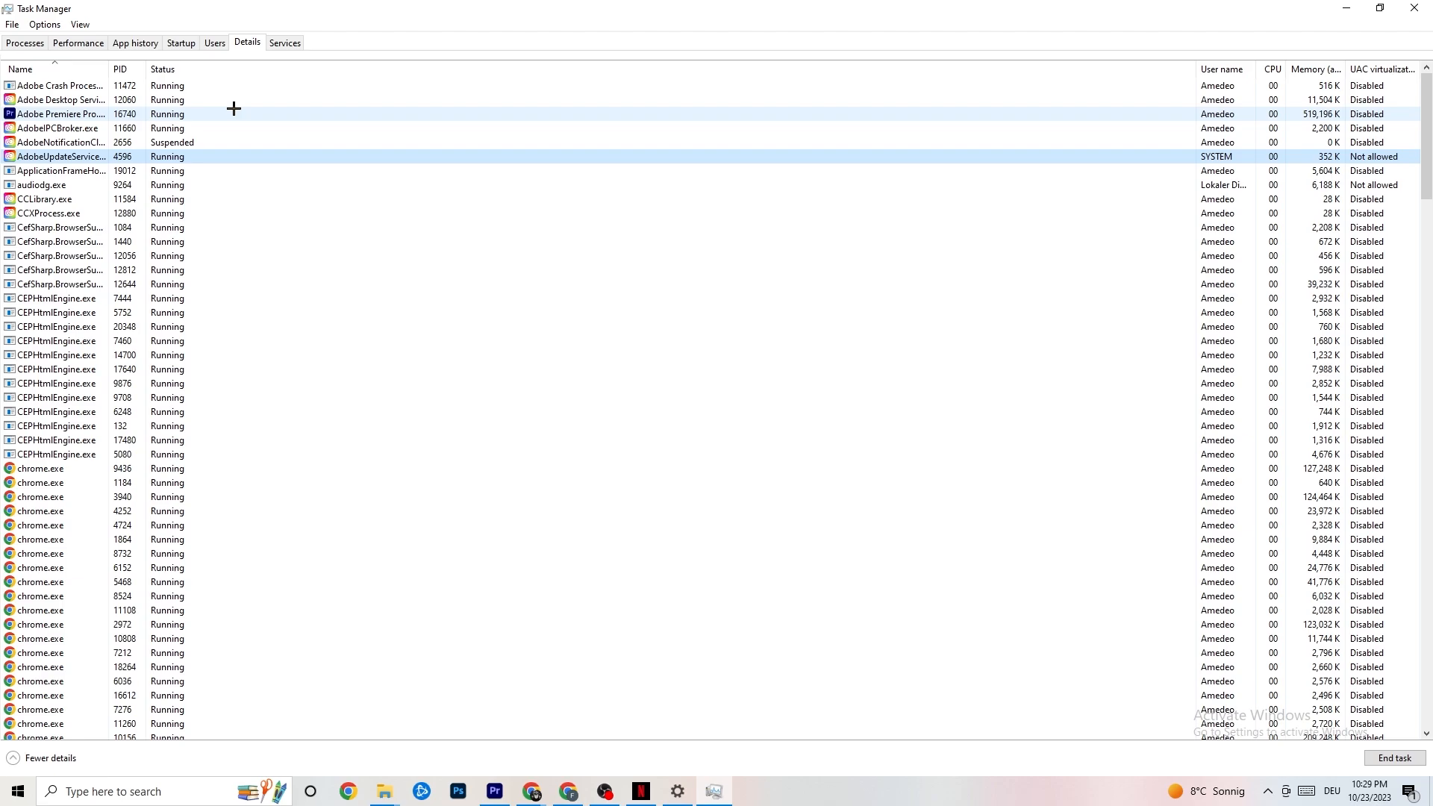
Review the startup apps and the options for Razer Synapse, then close Task Manager.
click(181, 42)
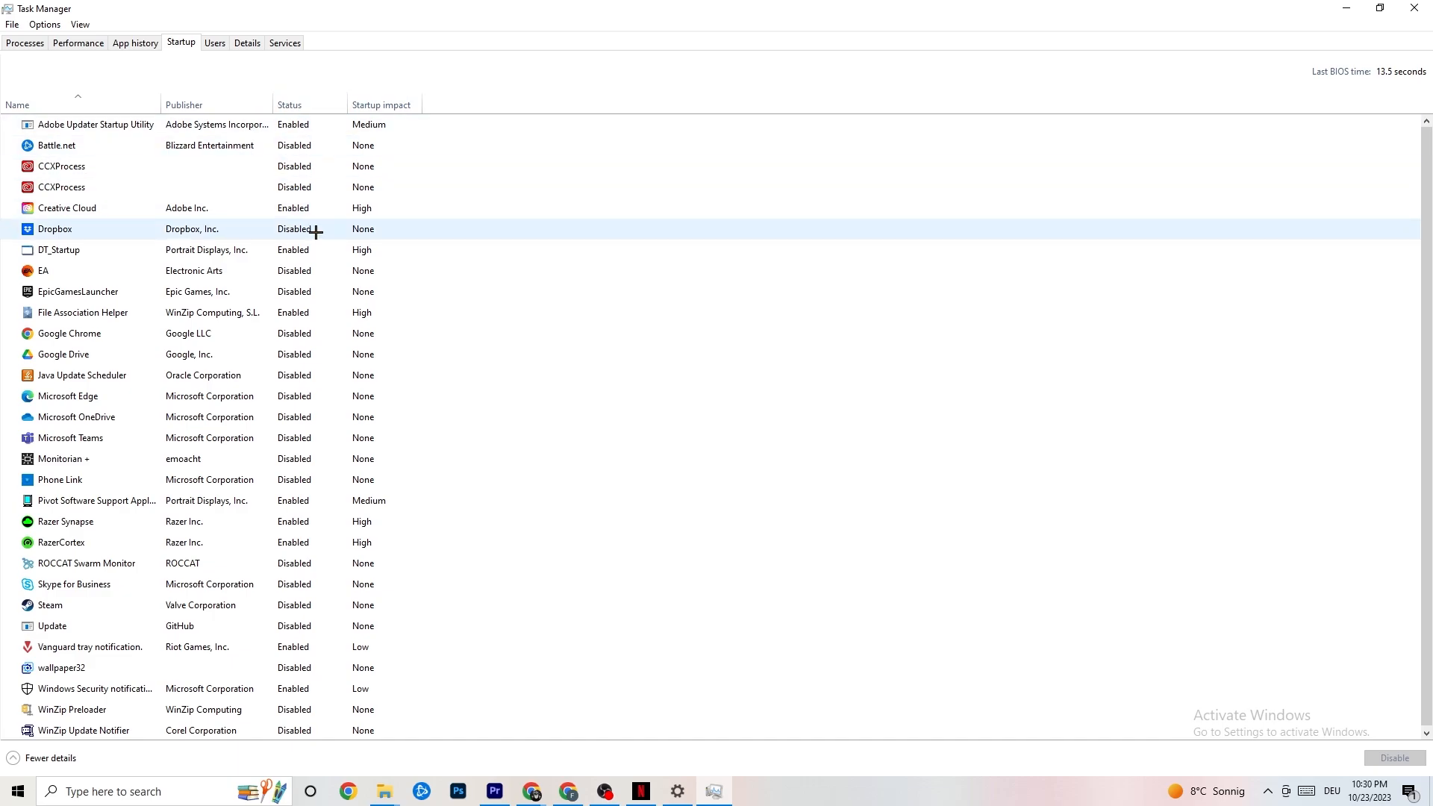
right_click(291, 522)
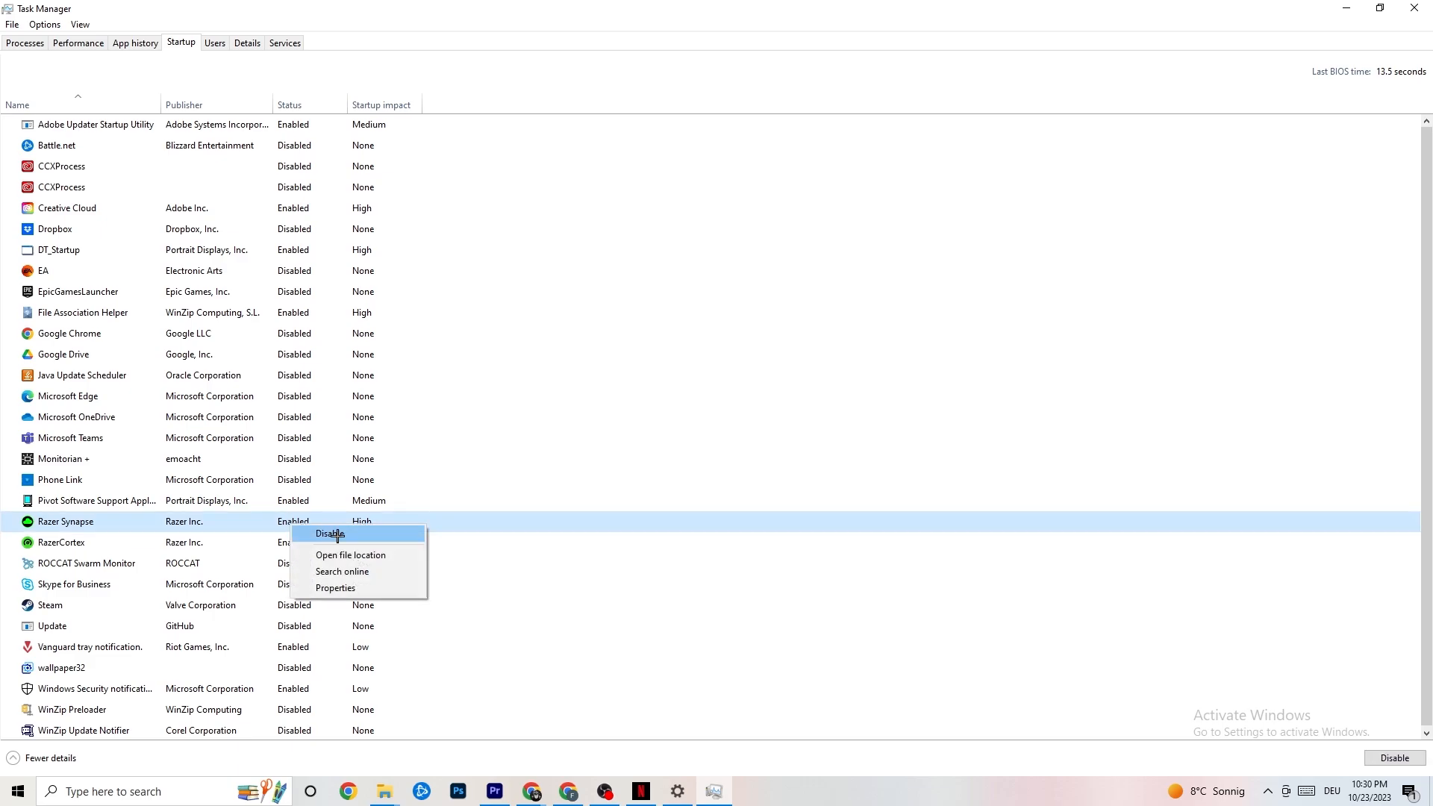
click(739, 76)
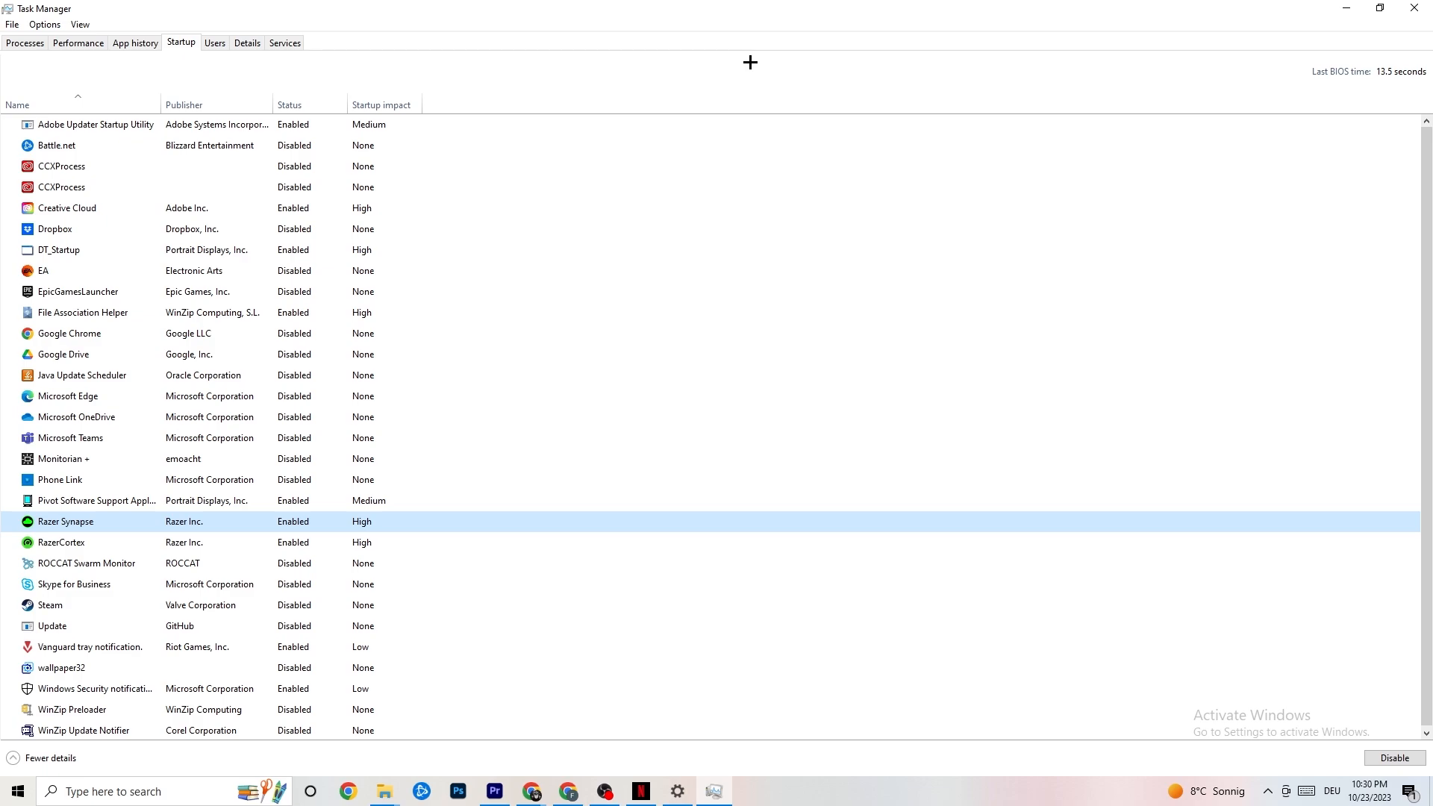
click(1406, 6)
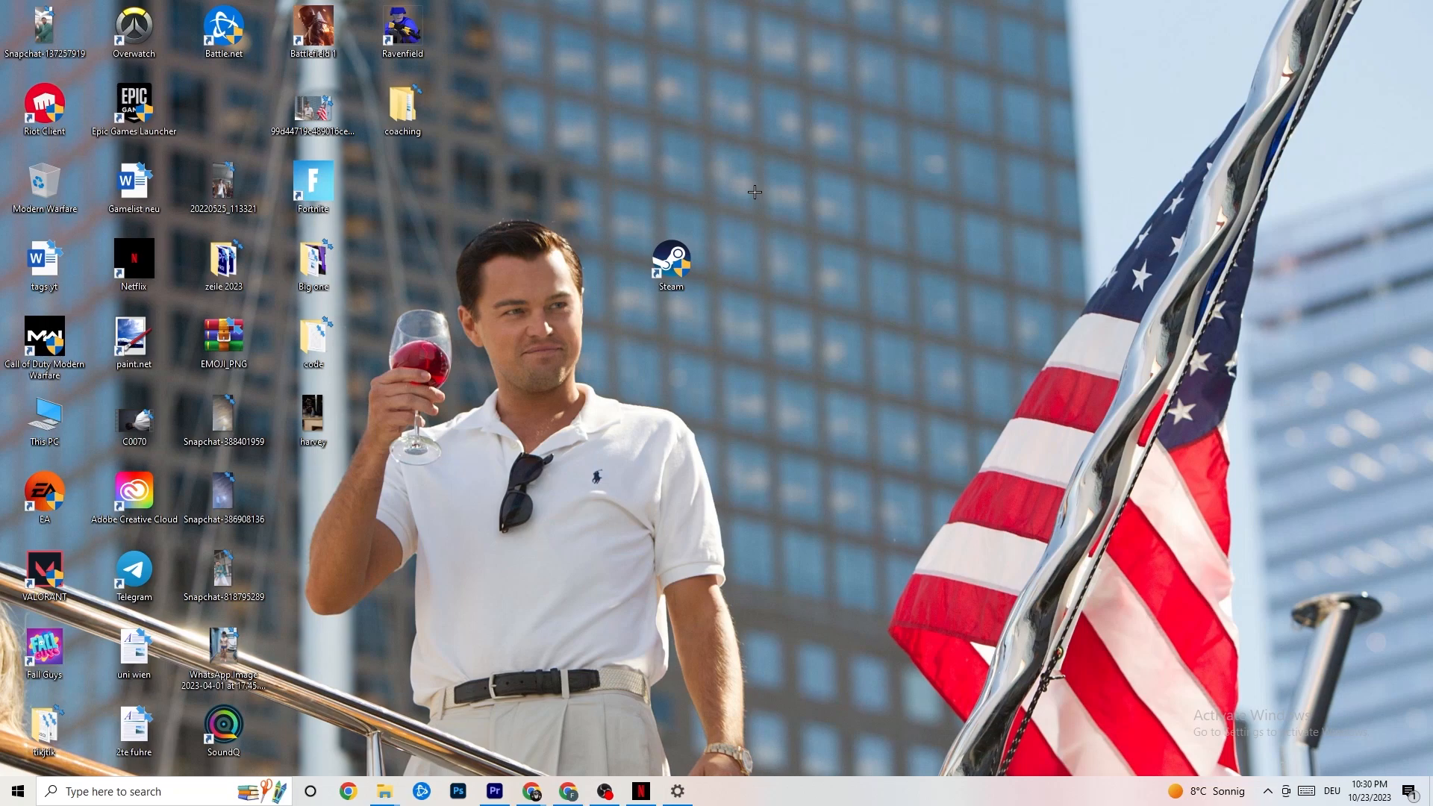
Open Windows Settings and review the System display scale and layout options.
click(12, 799)
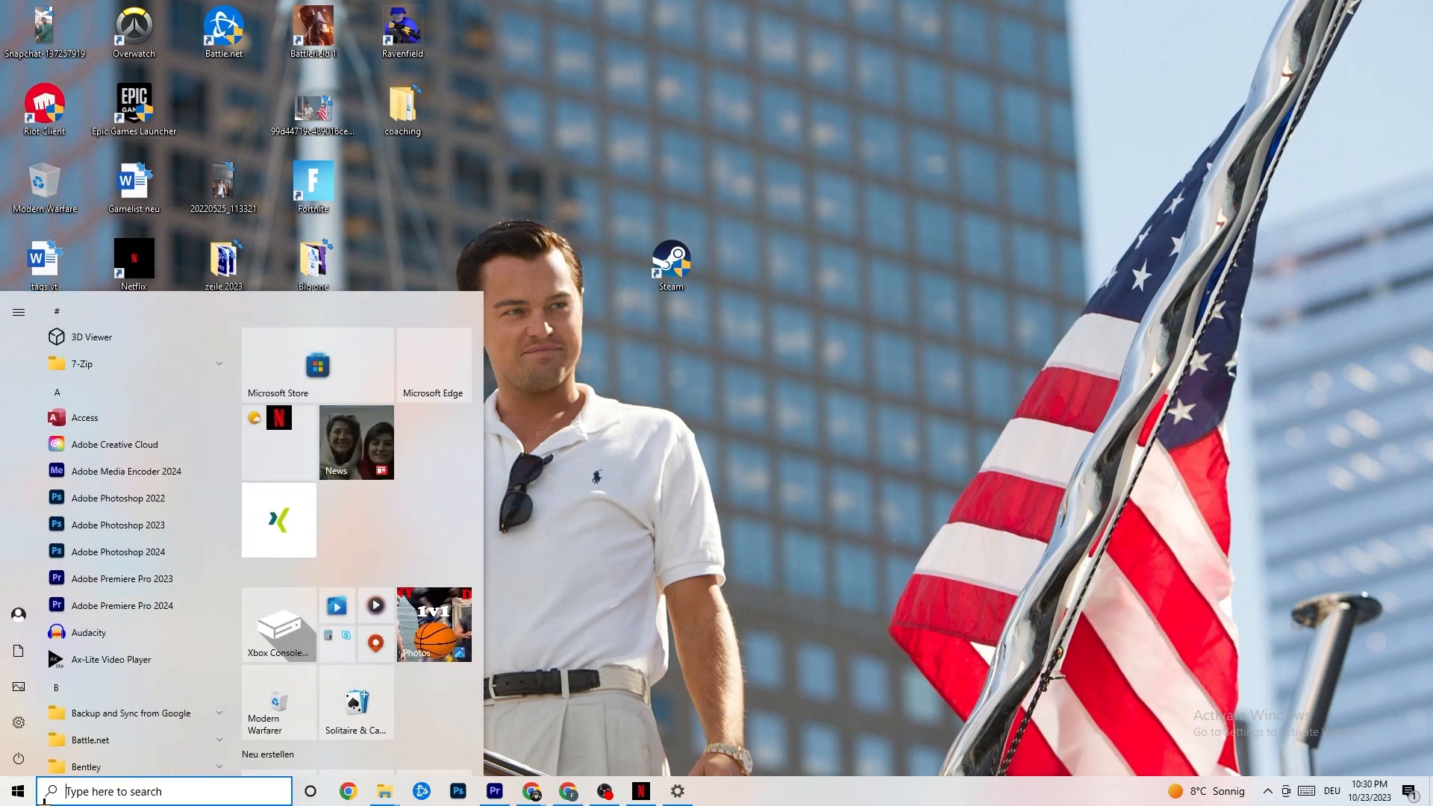
click(20, 722)
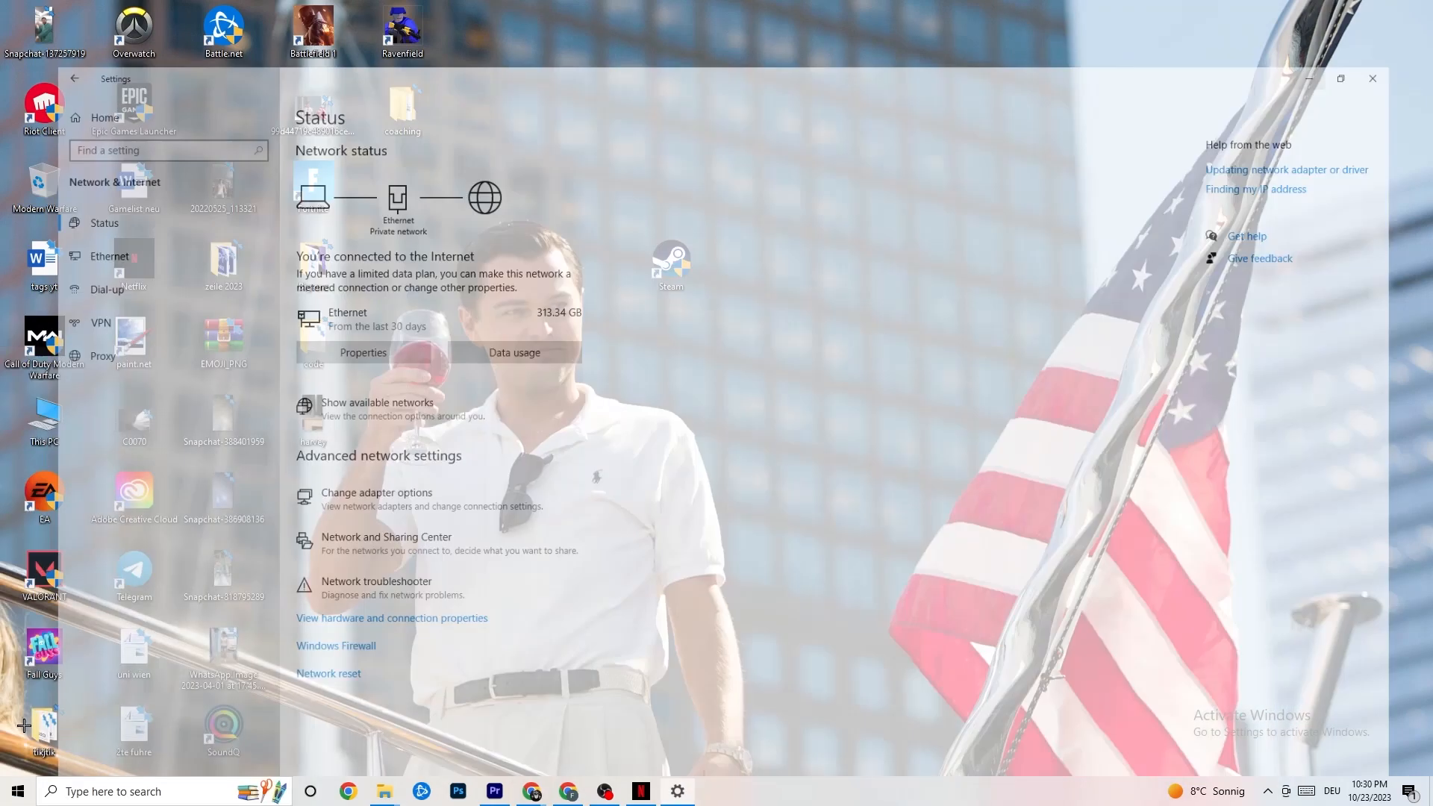
click(94, 118)
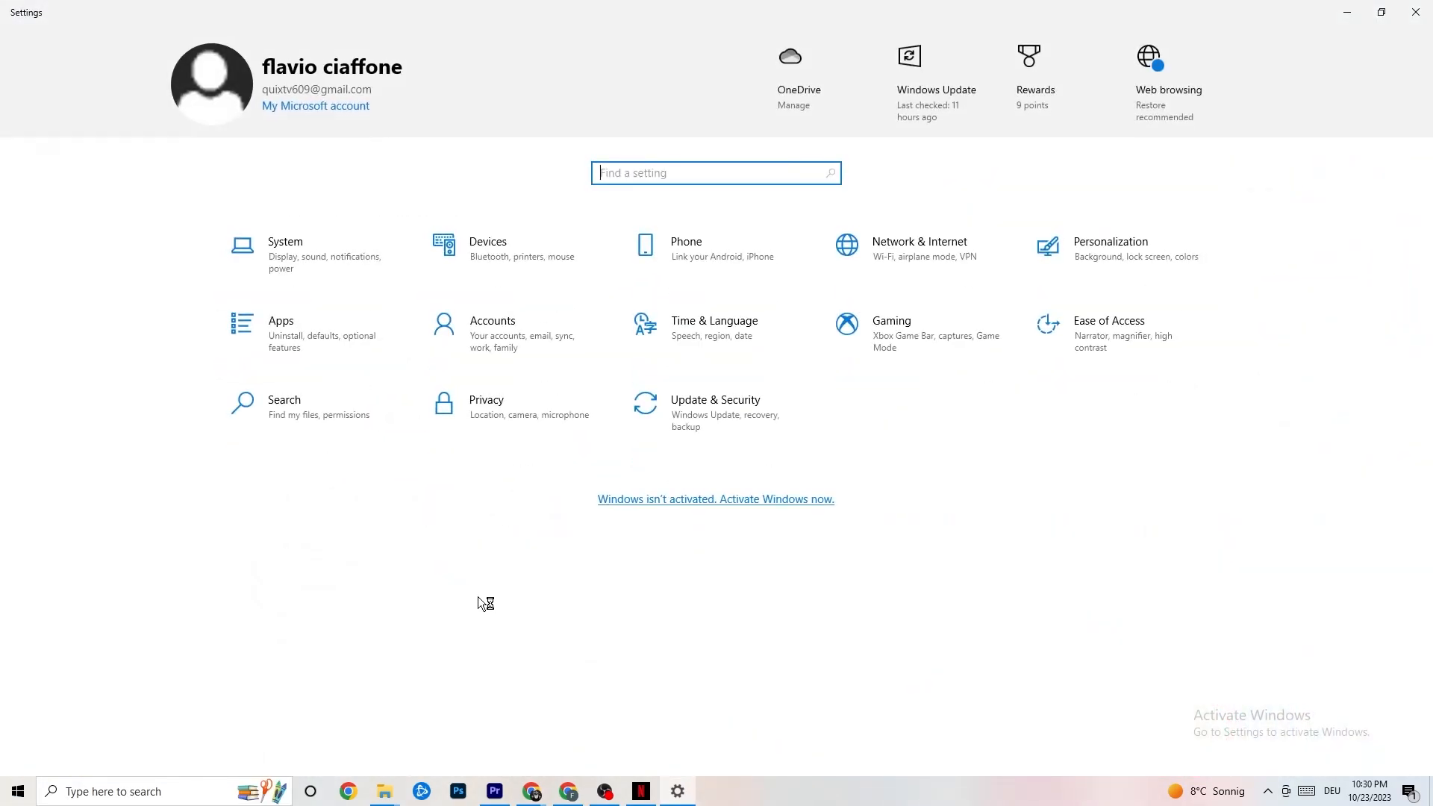
click(314, 253)
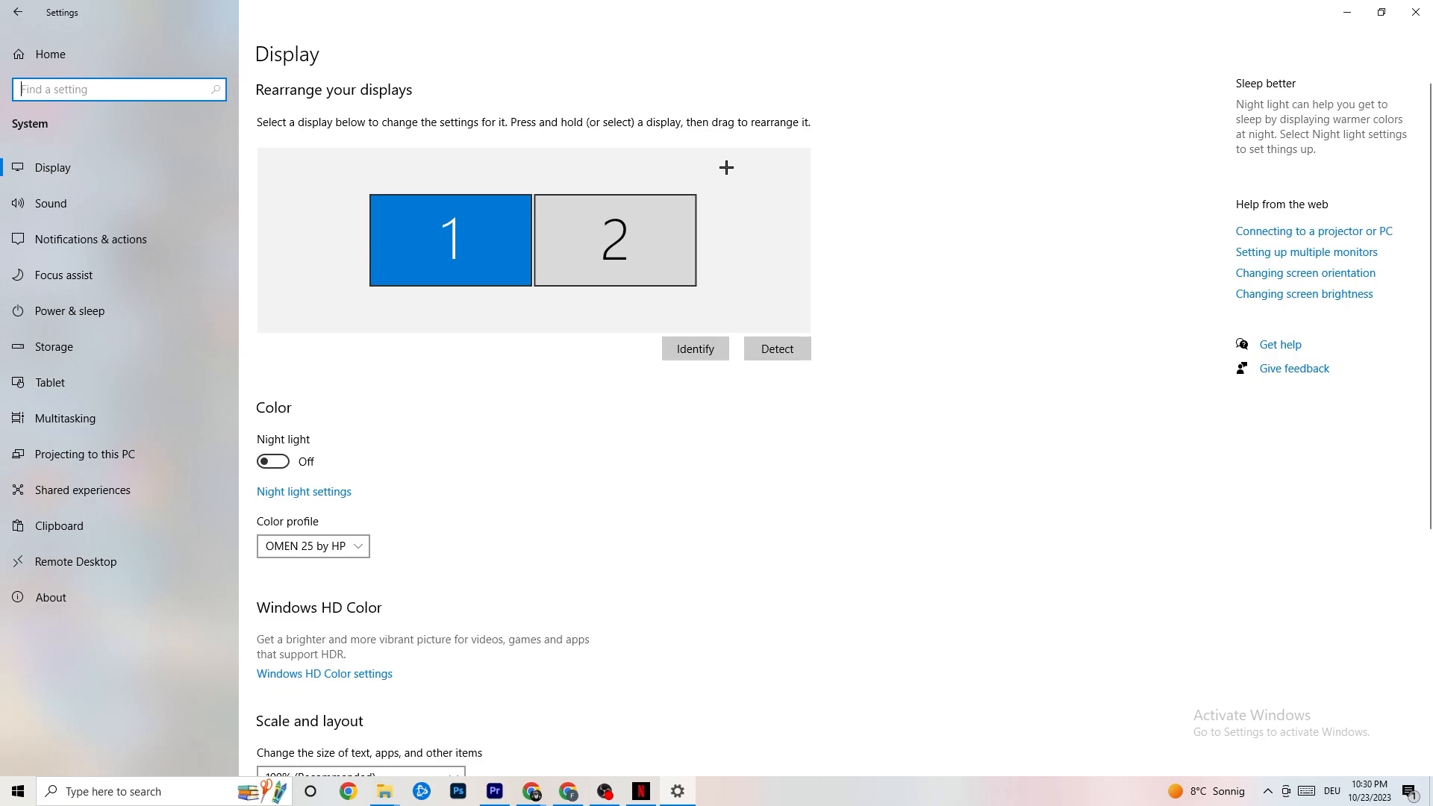
scroll(698, 167, down, 5)
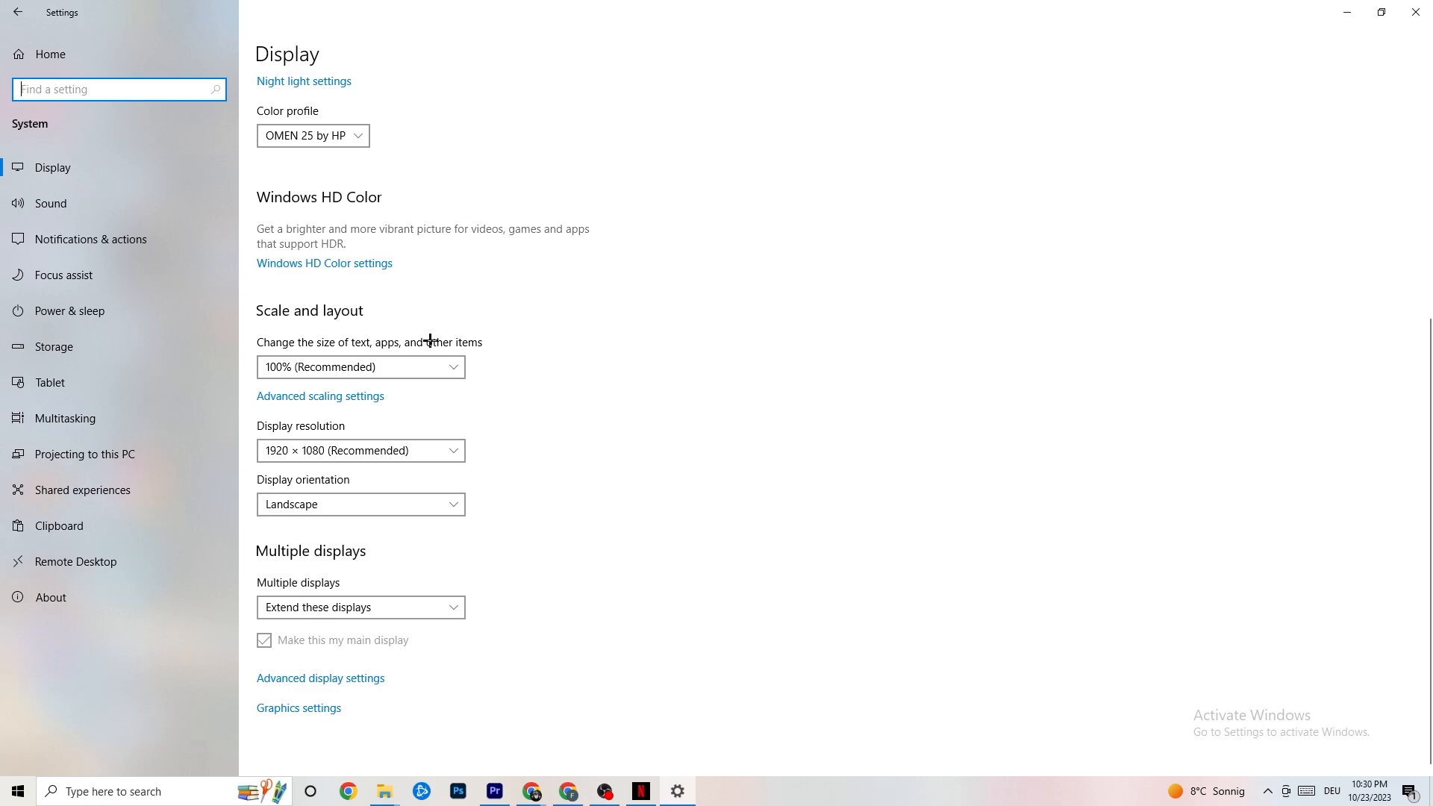
click(418, 367)
click(567, 290)
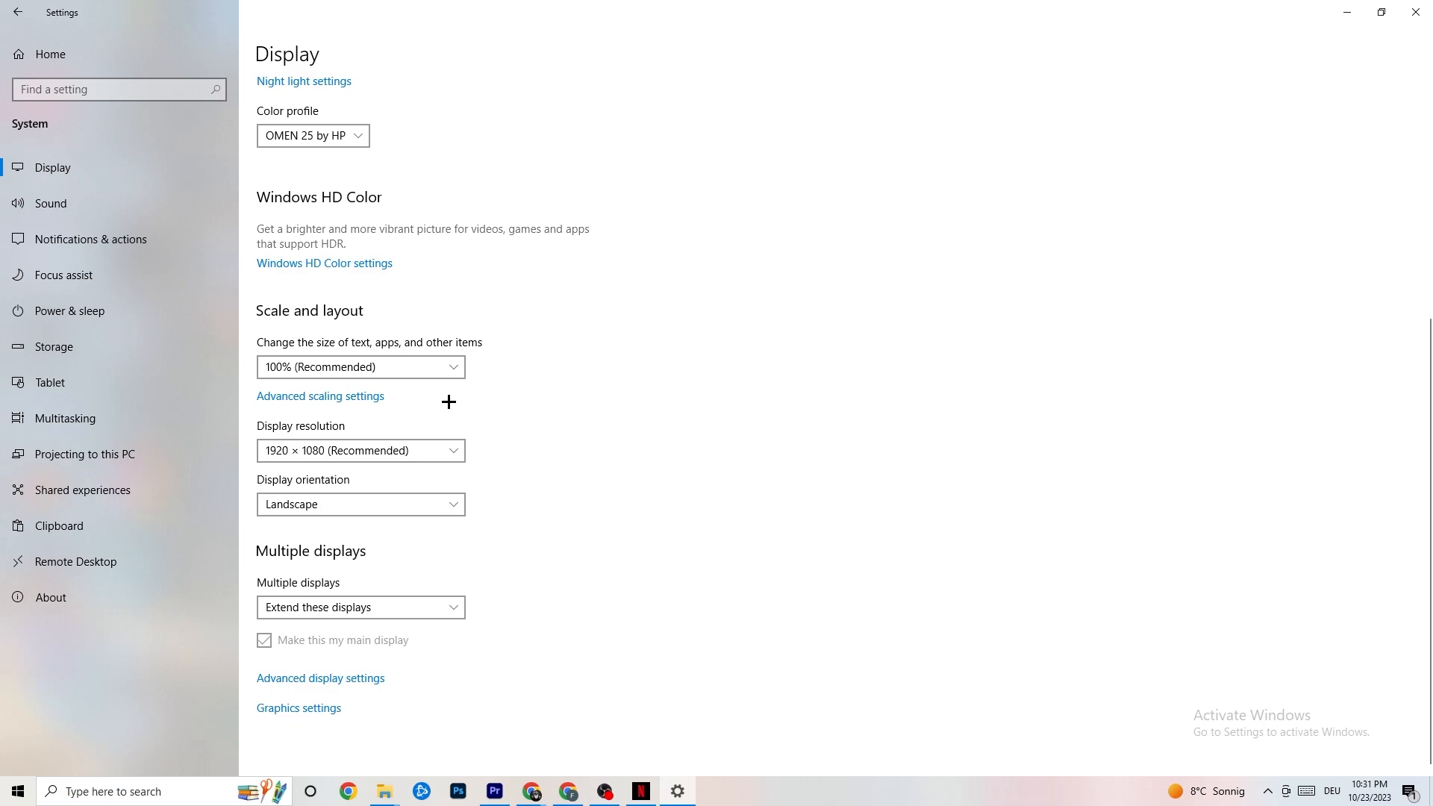
Open Power & sleep and review the additional power plans in Power Options before closing it.
click(90, 308)
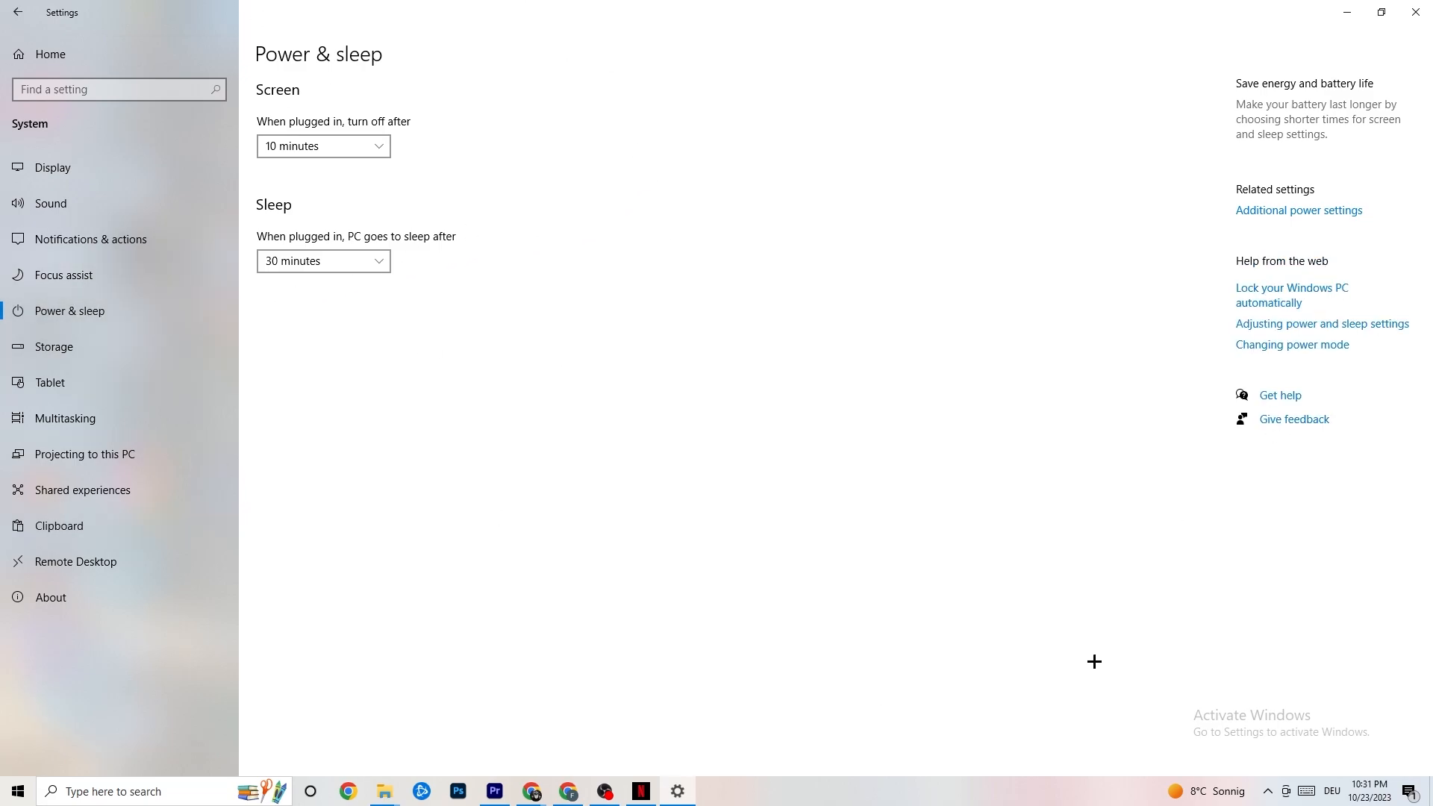
click(1326, 210)
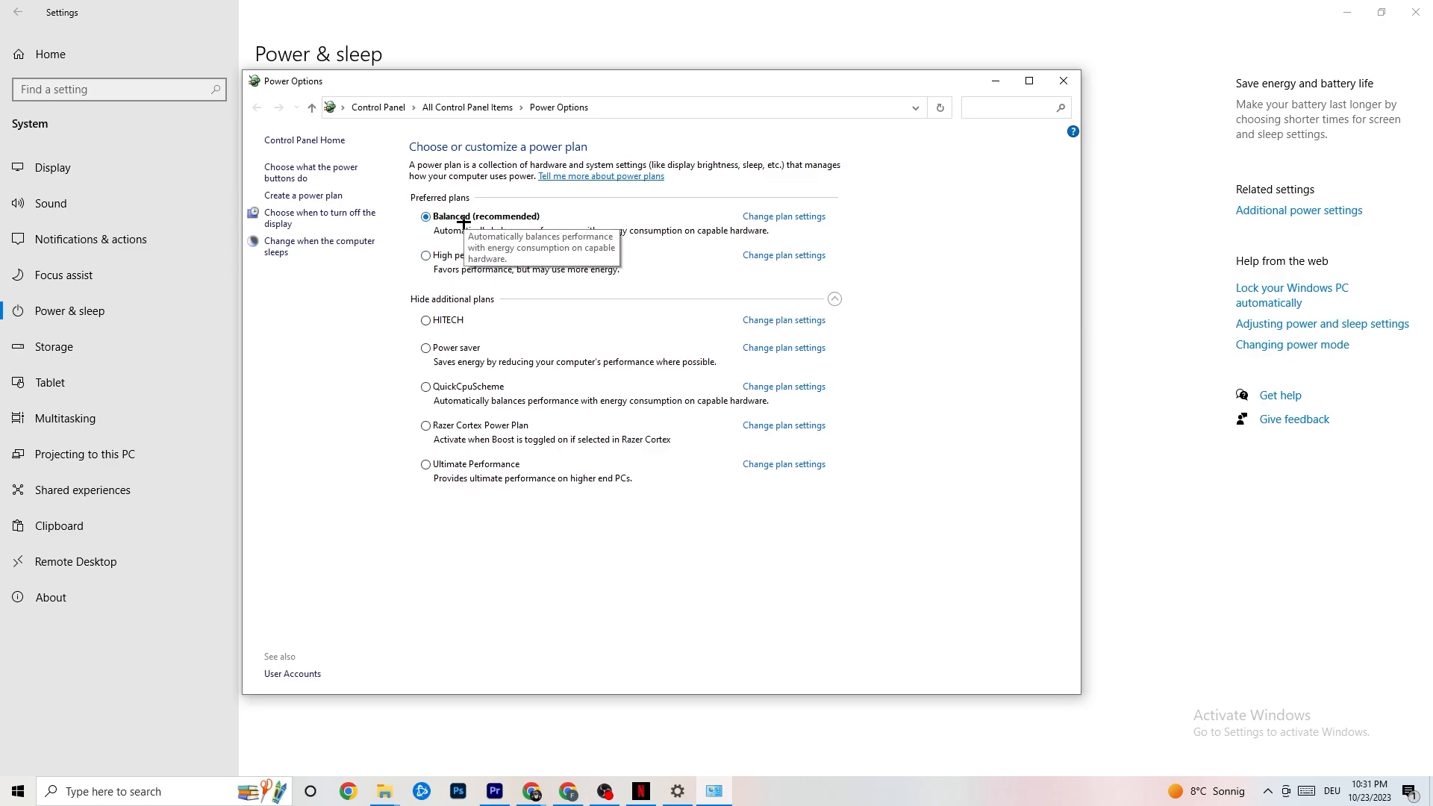
click(1063, 80)
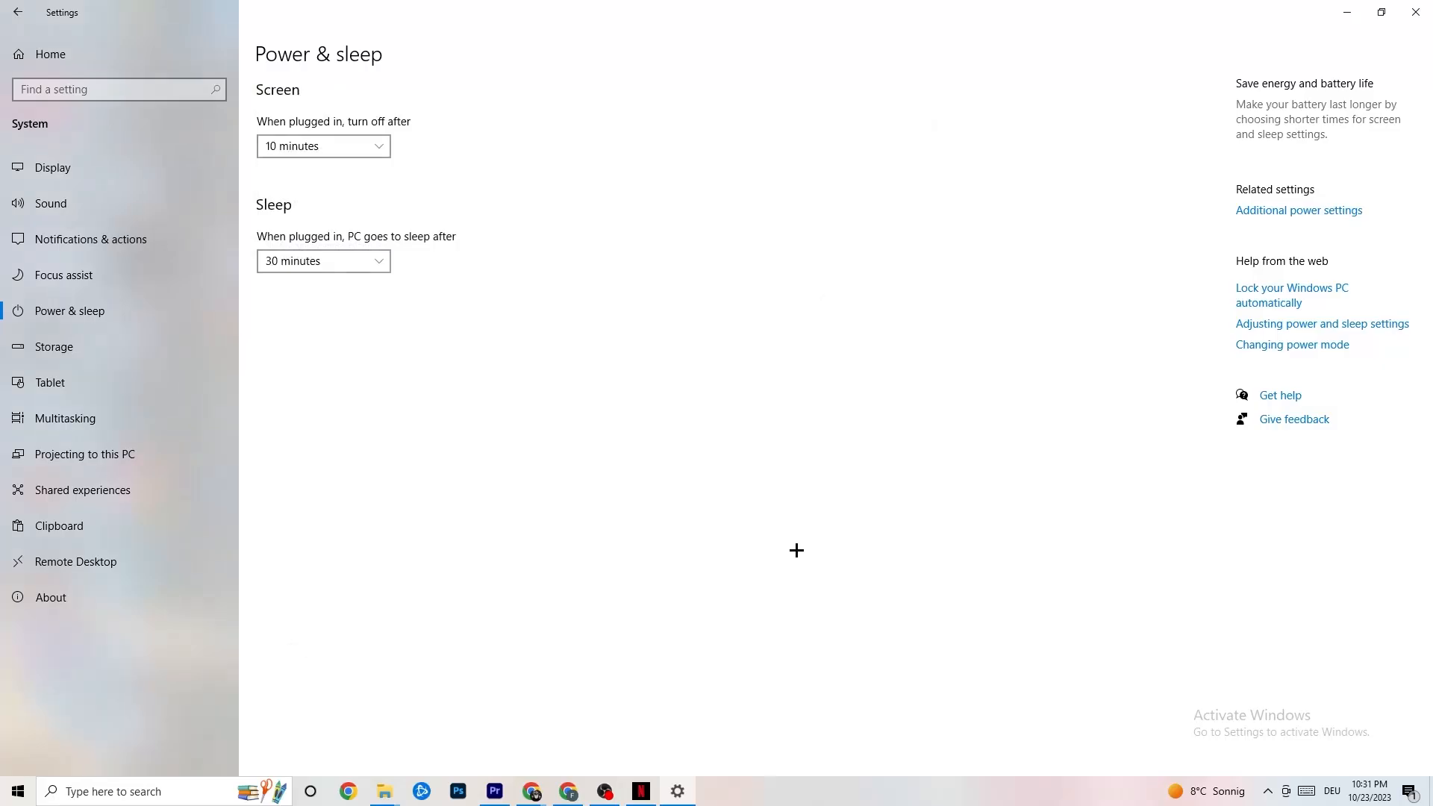
Open Storage settings, go through the Storage Sense schedule and temporary-file deletion options, run Clean now, and return Home.
click(112, 361)
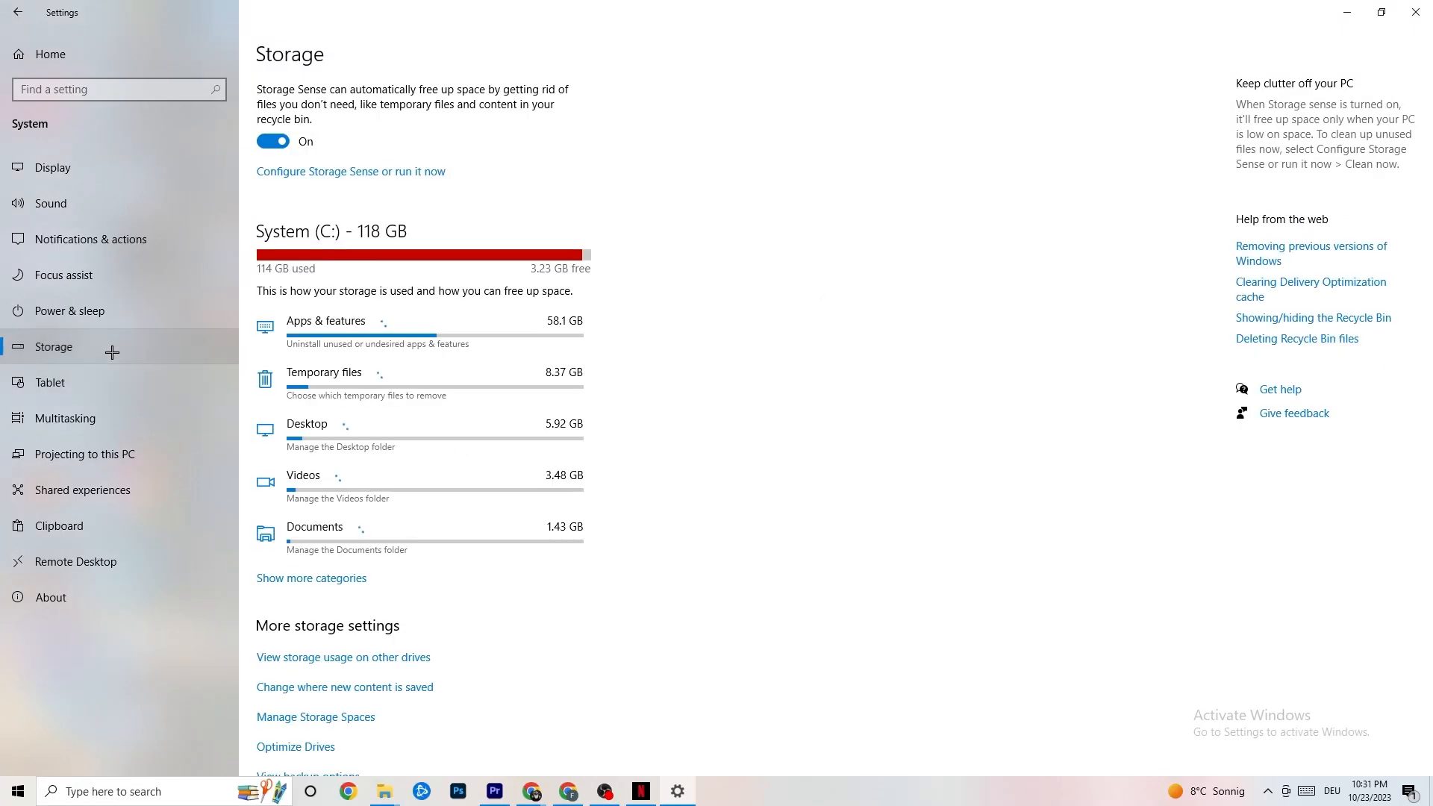
click(338, 173)
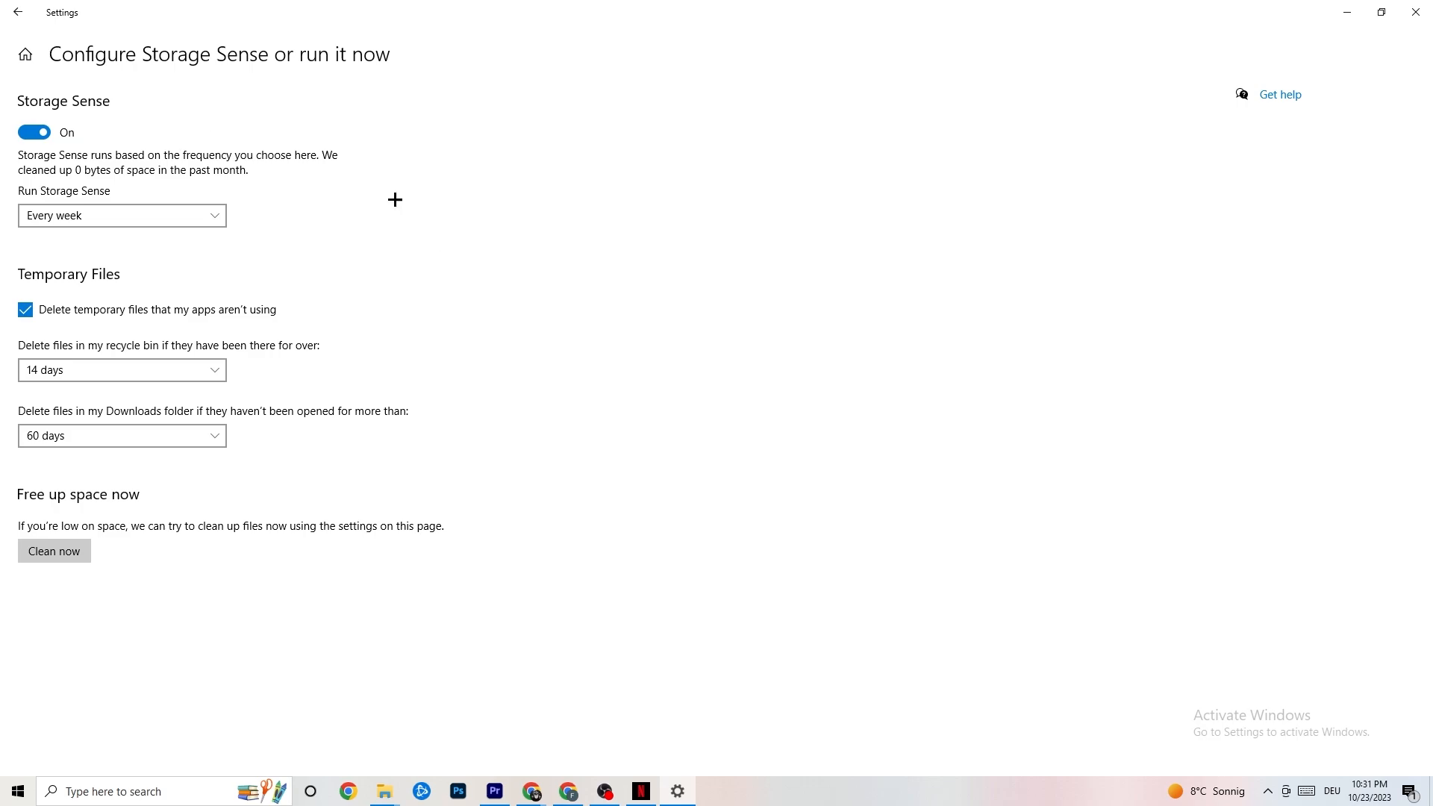
click(159, 216)
click(160, 217)
click(179, 216)
click(379, 296)
click(166, 365)
click(504, 299)
click(179, 436)
click(611, 362)
click(54, 550)
click(13, 5)
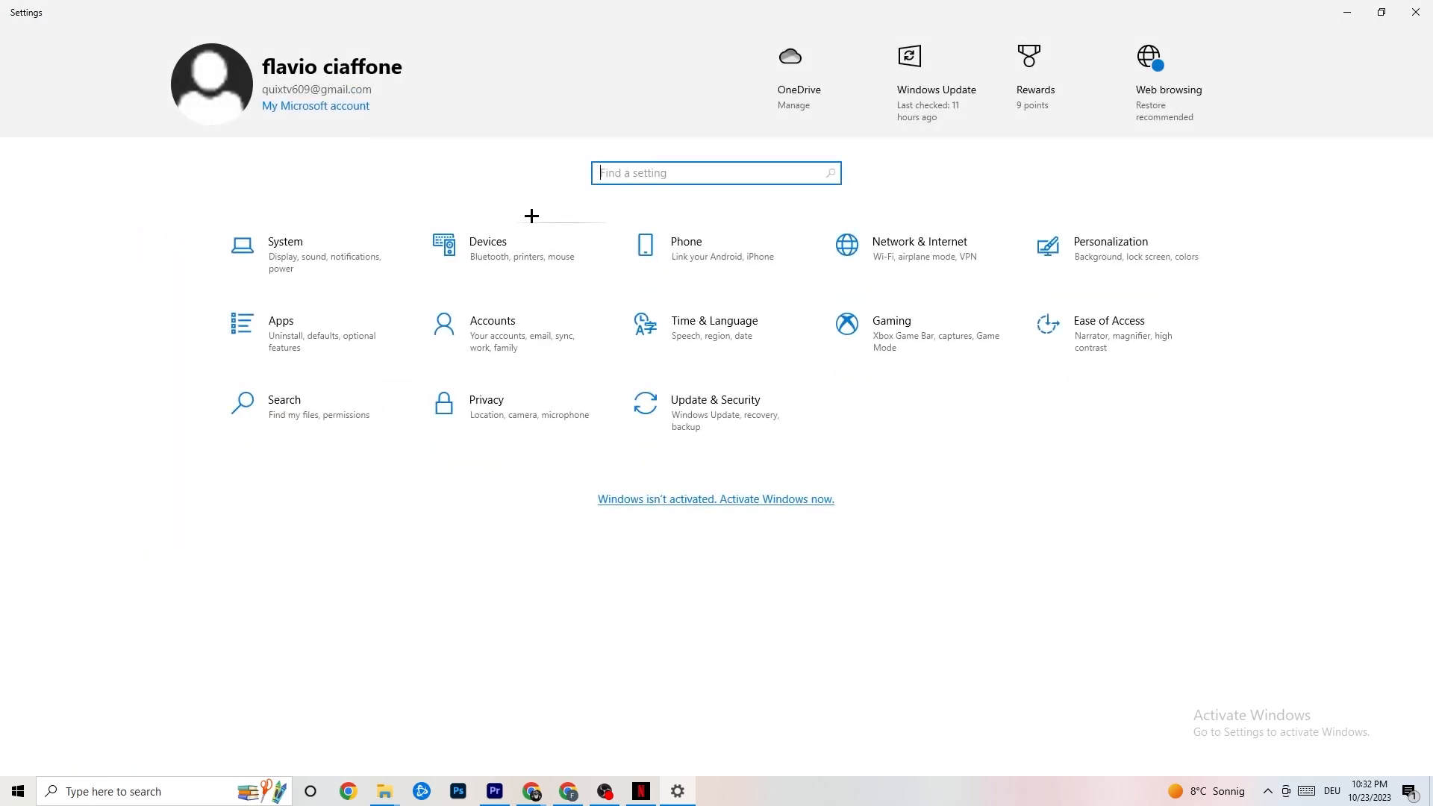
Open Gaming settings, check the Game Mode page, and return to the Settings home.
click(954, 340)
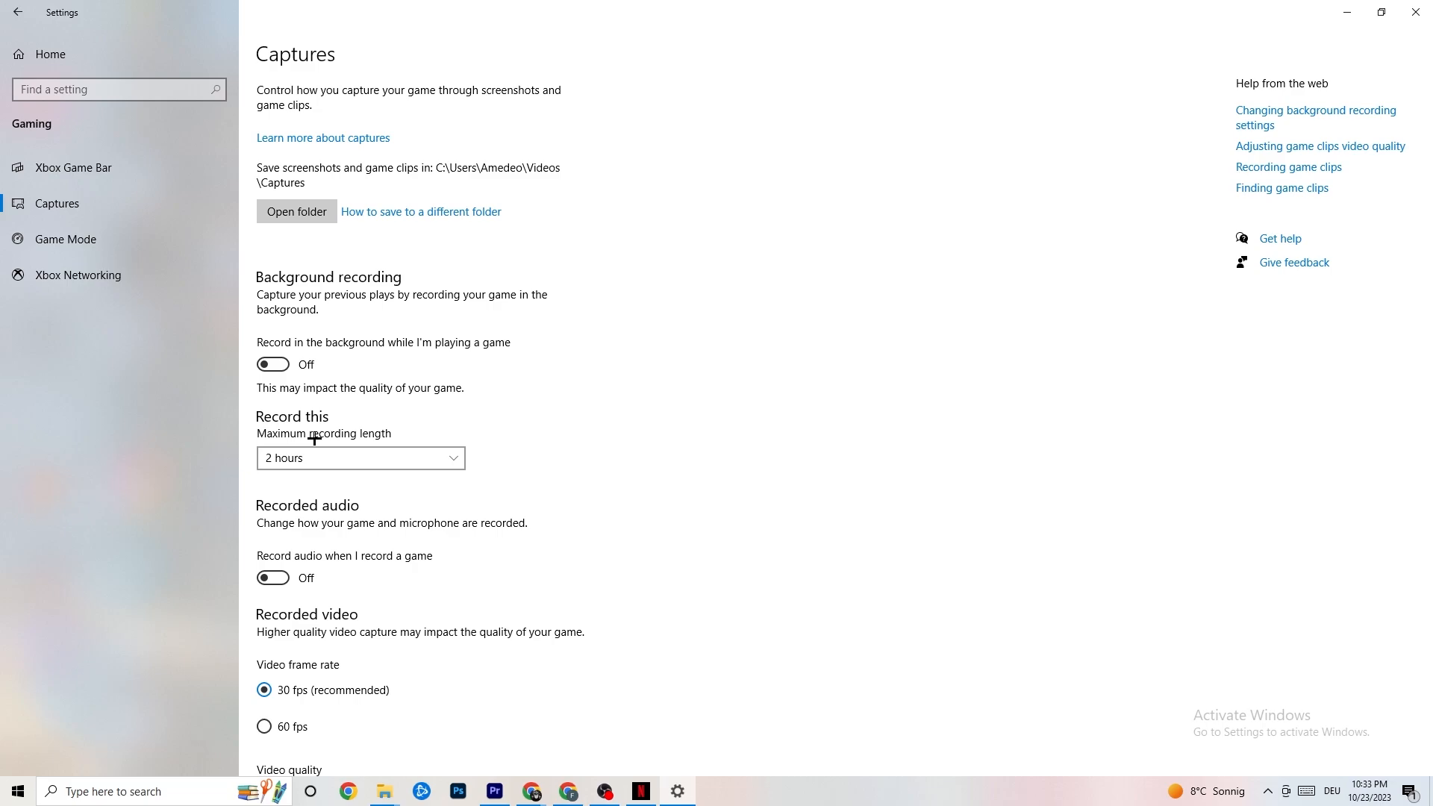
click(134, 256)
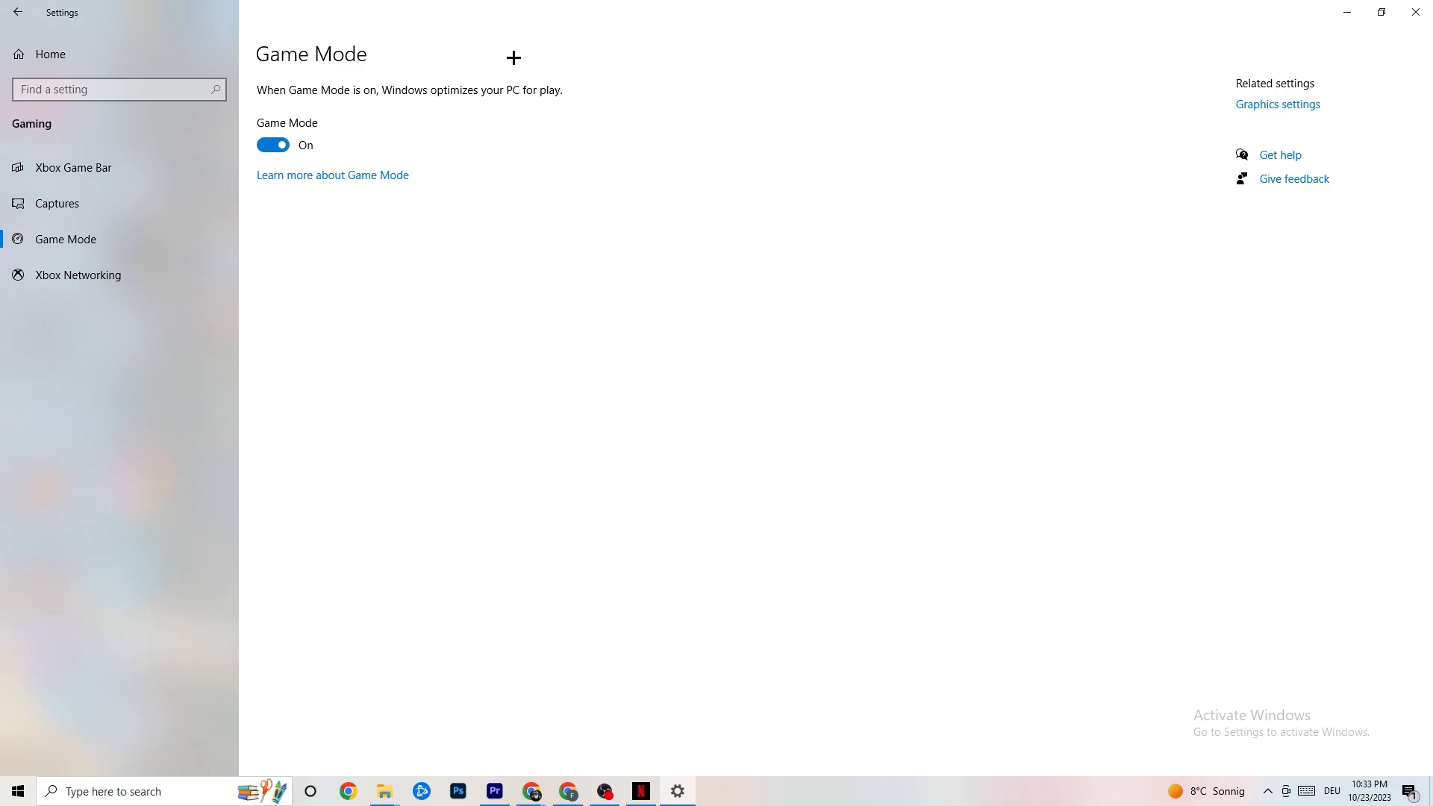
click(17, 12)
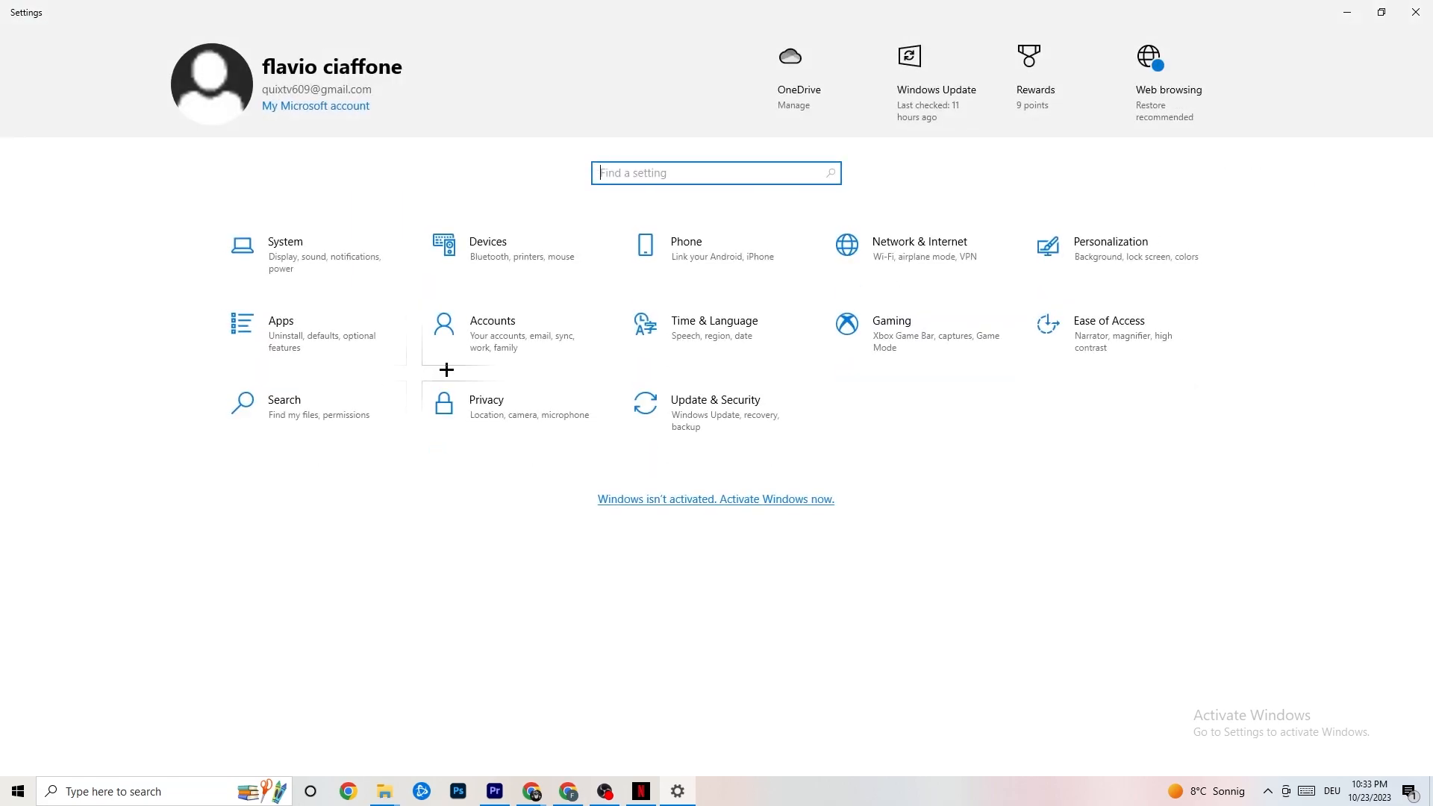
Open Update & Security, review the Troubleshoot and Windows Update pages, then close Settings.
click(751, 428)
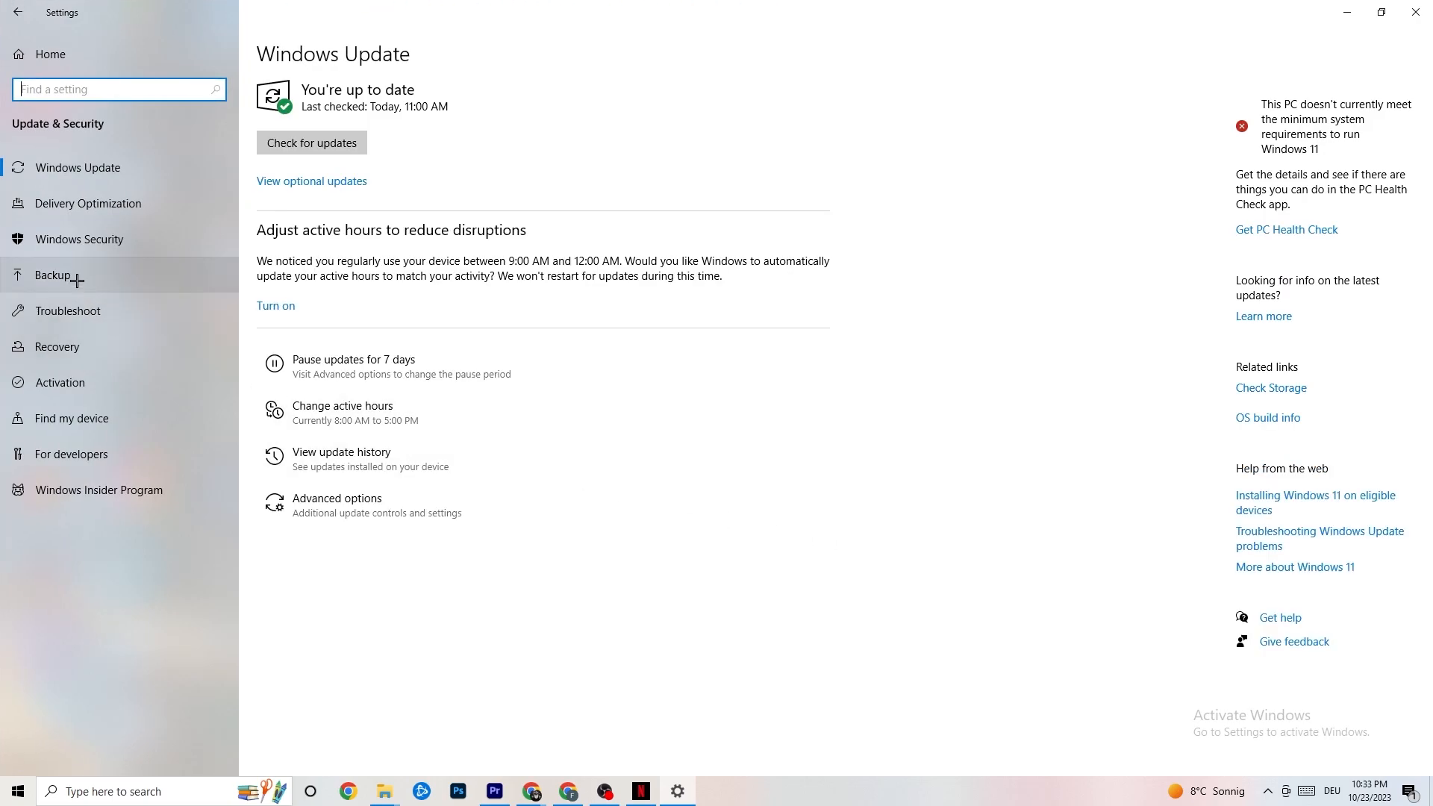
click(82, 309)
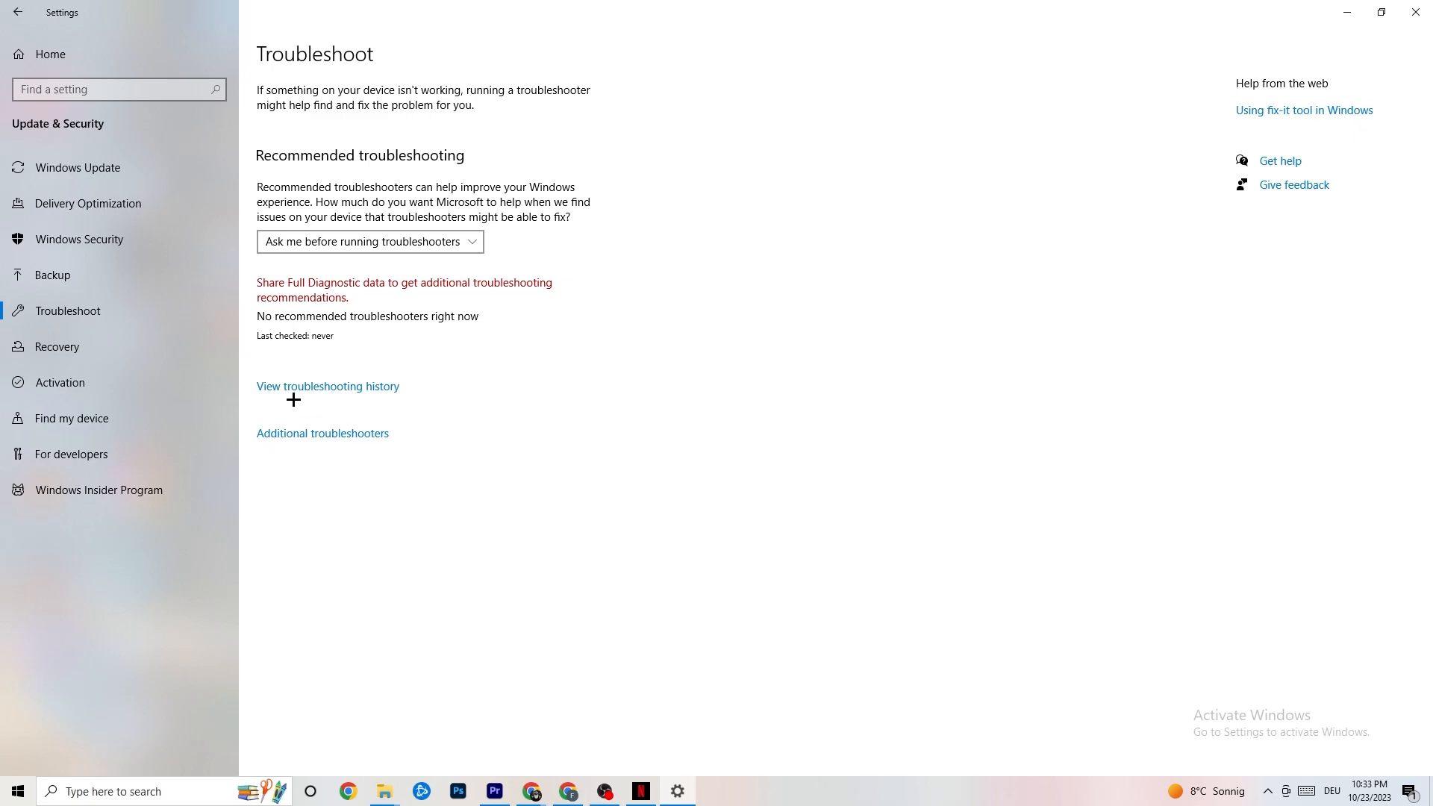
click(112, 171)
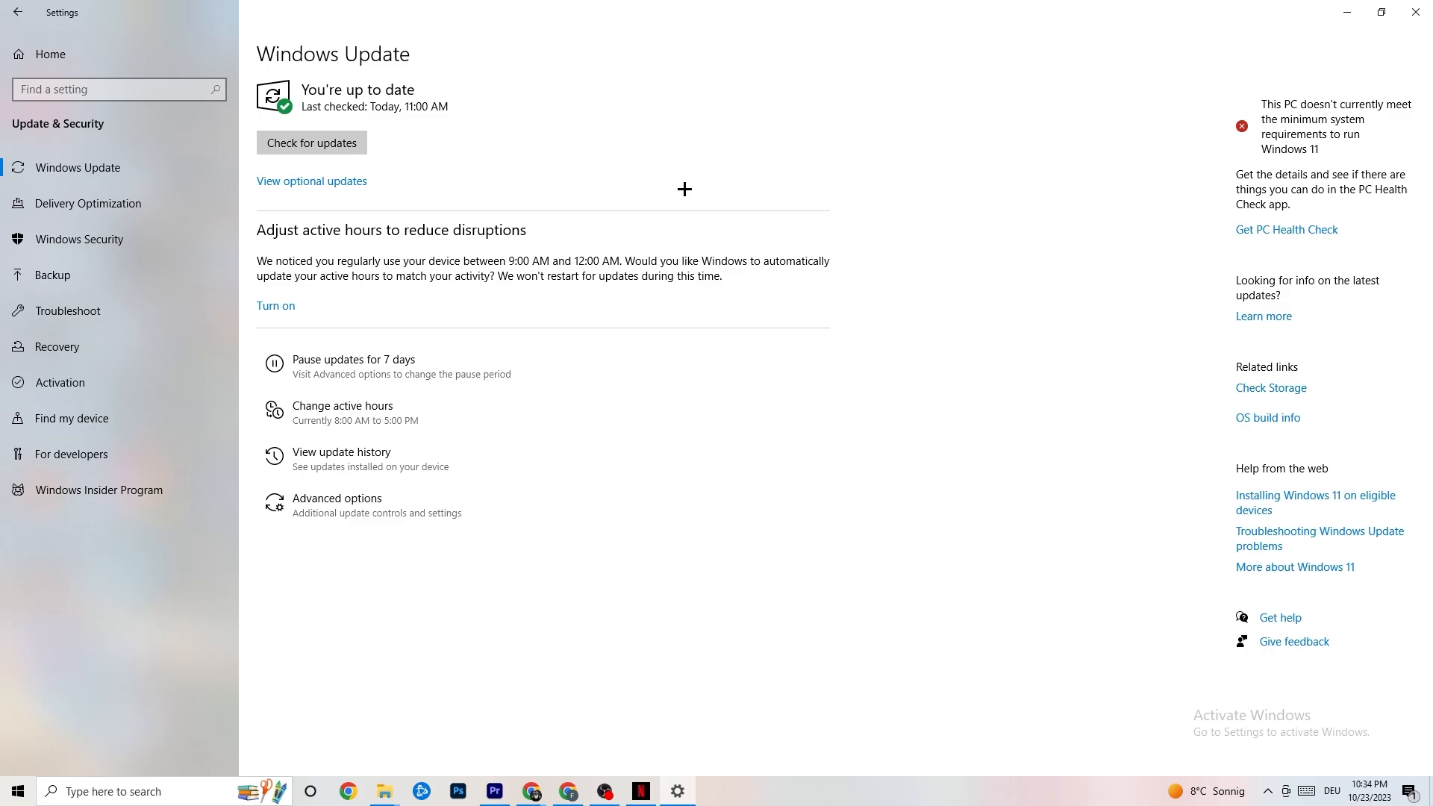
click(1401, 15)
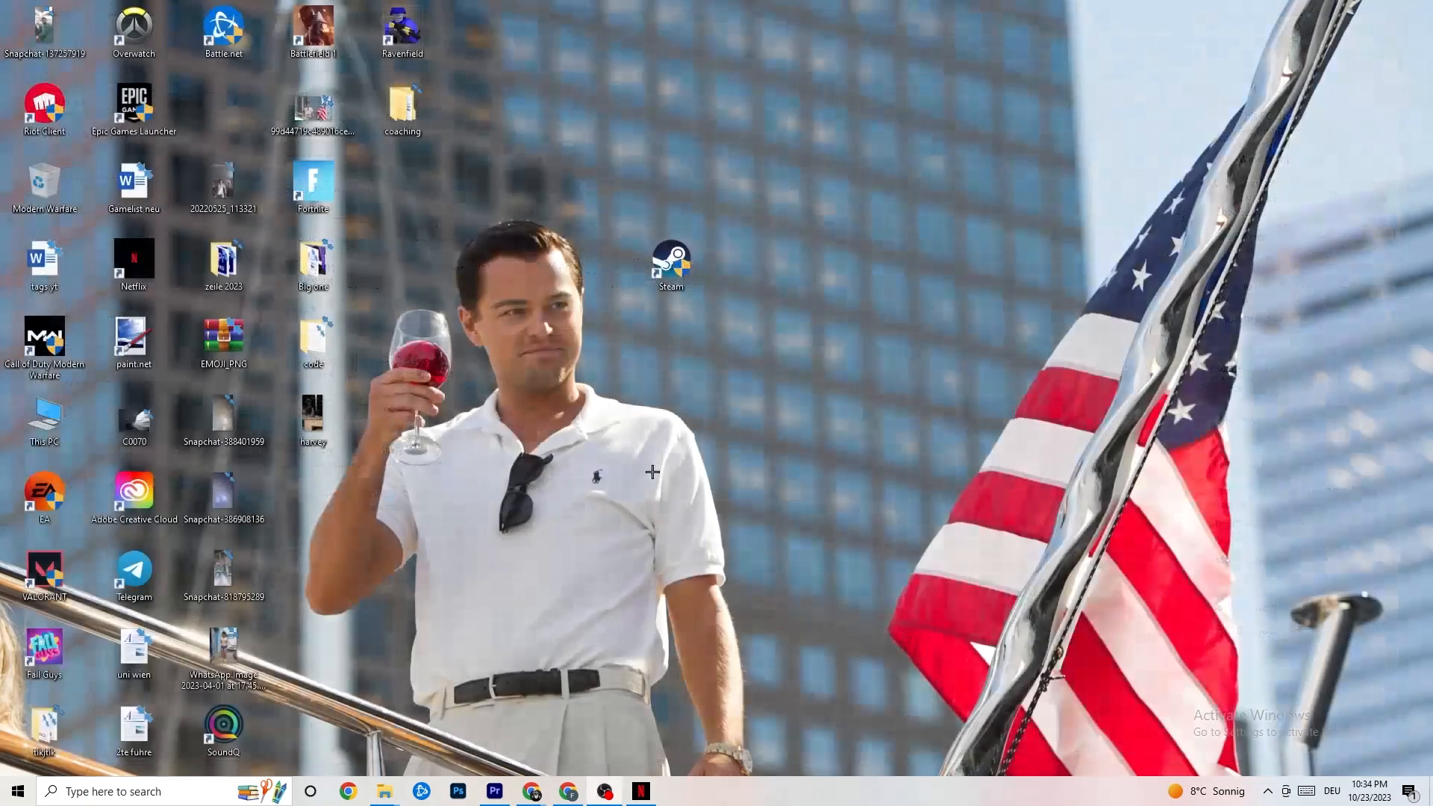